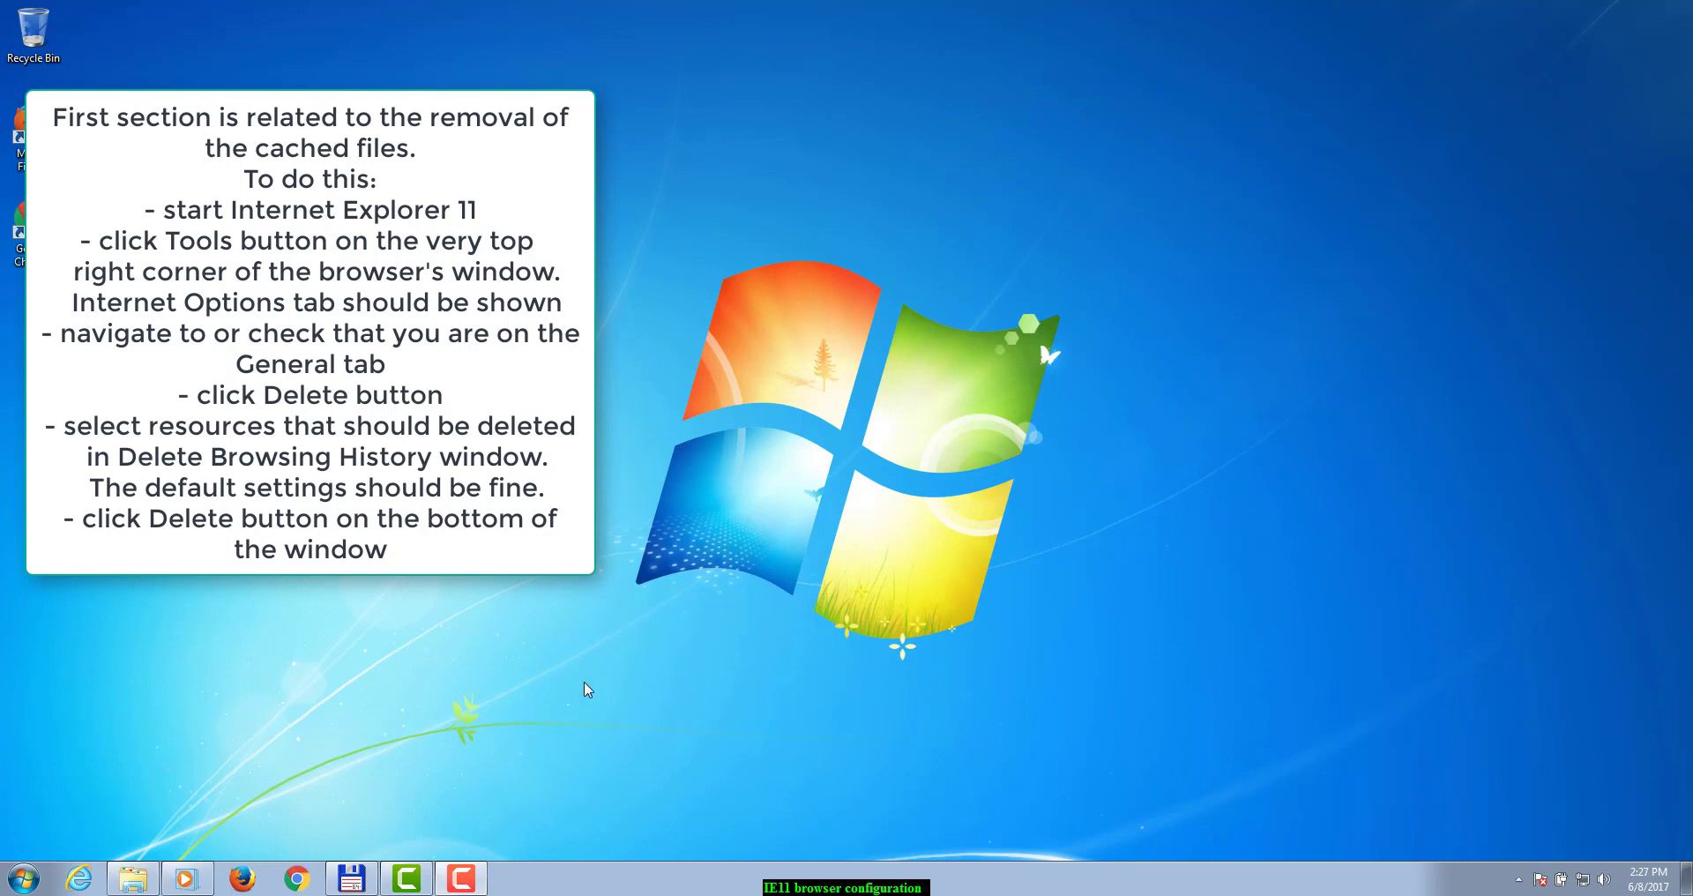
- Start Internet Explorer 11, delete the browsing history with the default resource selection, and apply the change in Internet Options
{"action": "left_click", "coordinate": [79, 878]}
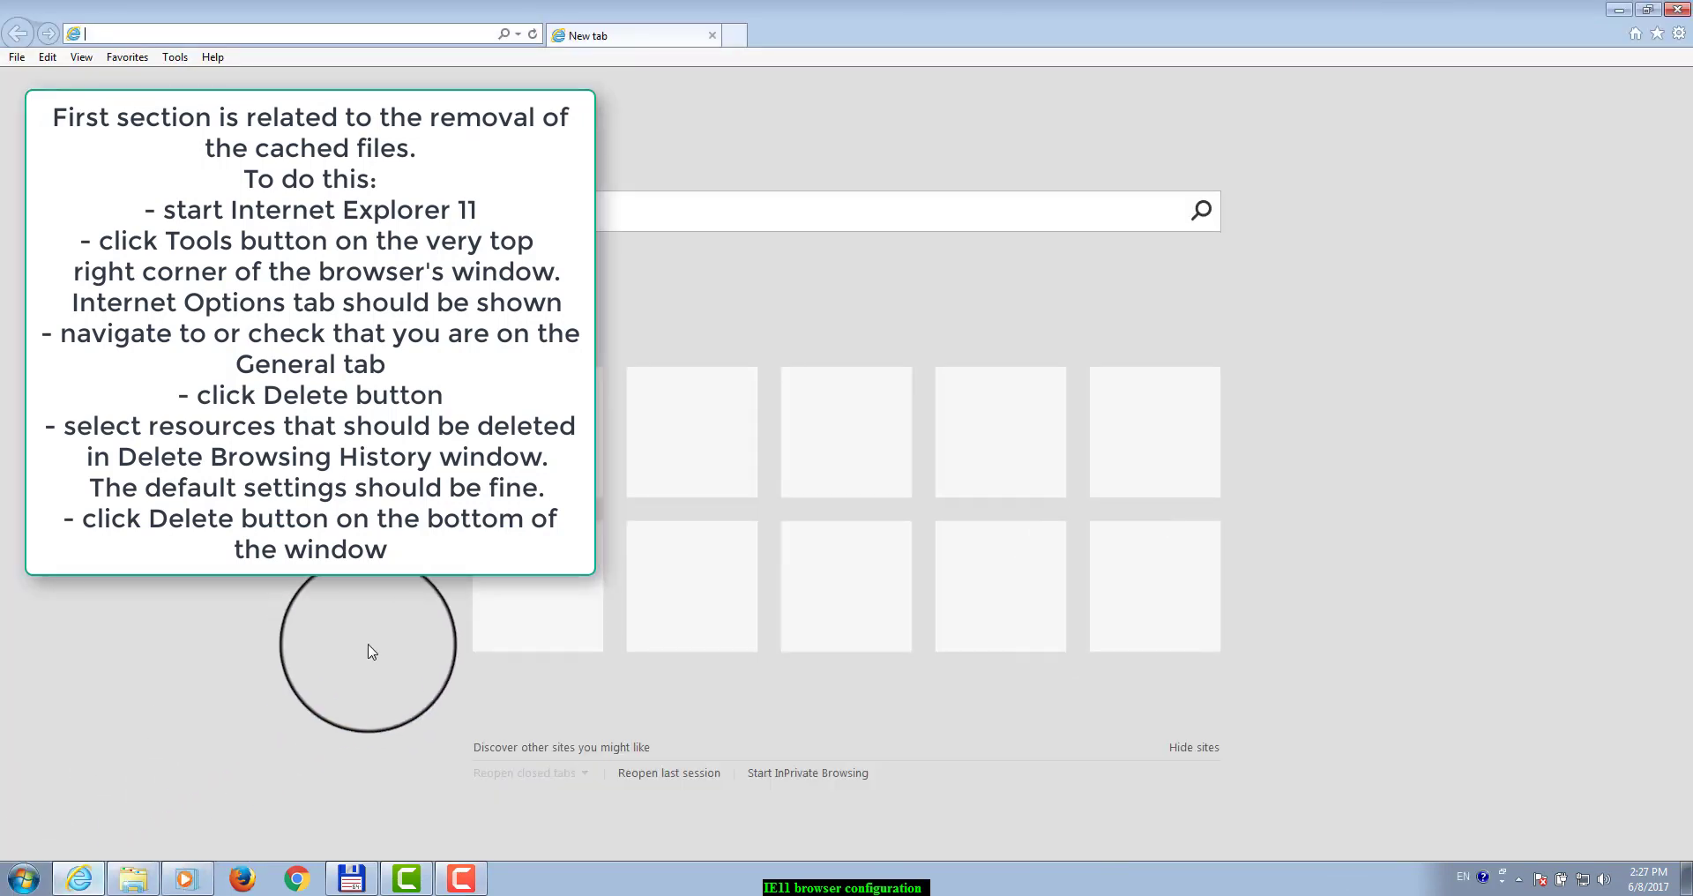
{"action": "left_click", "coordinate": [1679, 36]}
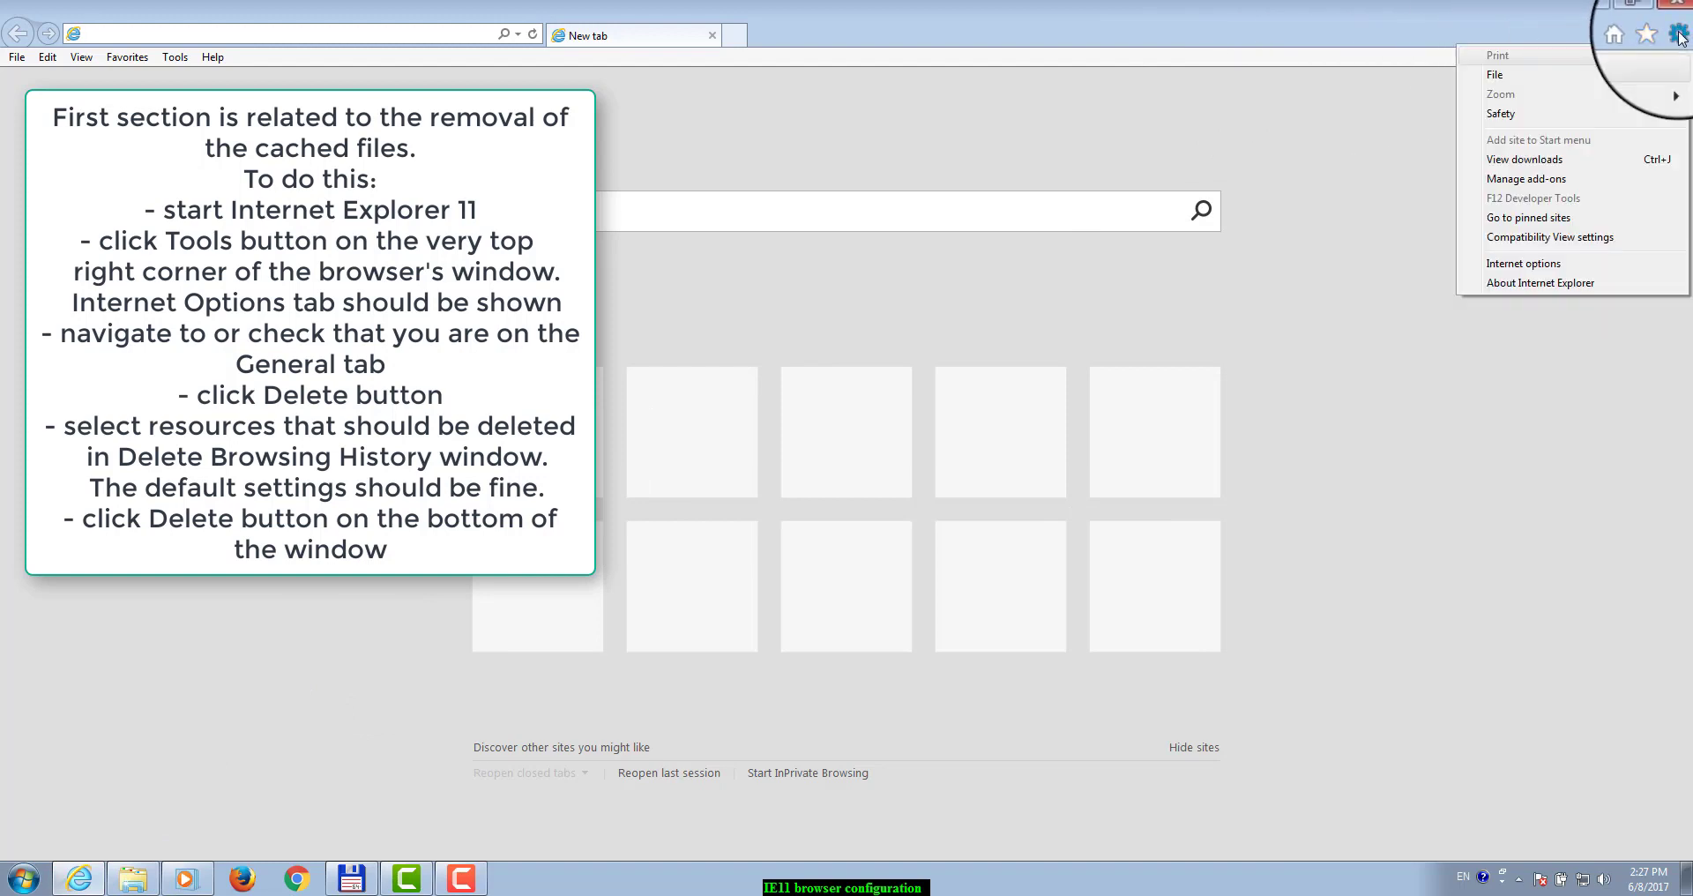
{"action": "left_click", "coordinate": [1524, 263]}
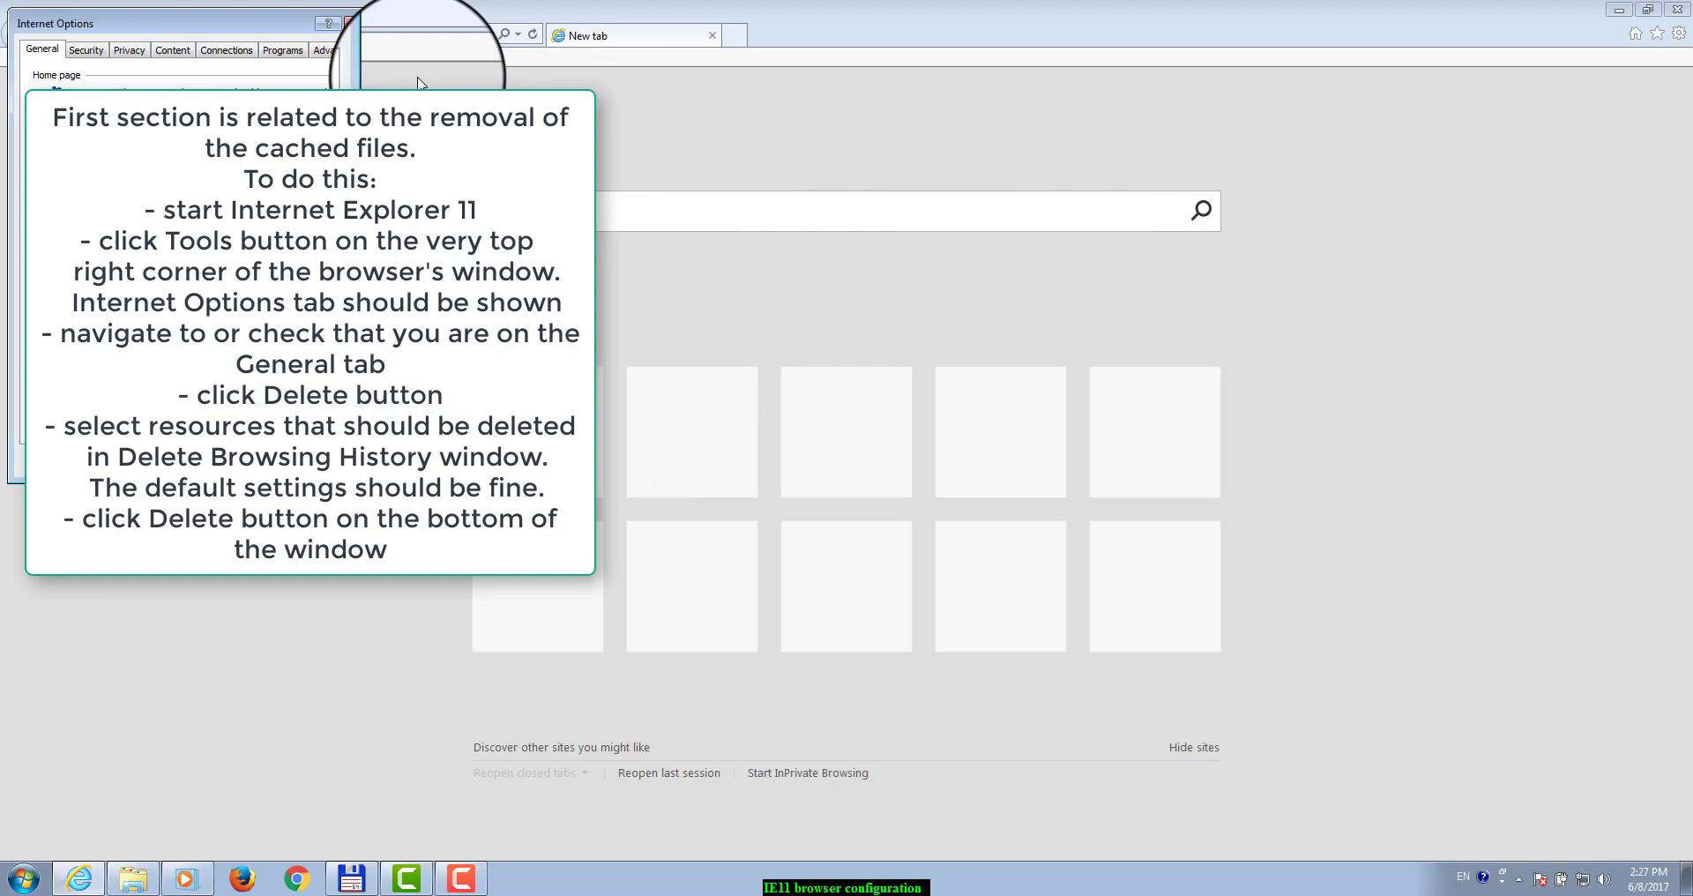
{"action": "left_click_drag", "start_coordinate": [238, 28], "coordinate": [833, 152]}
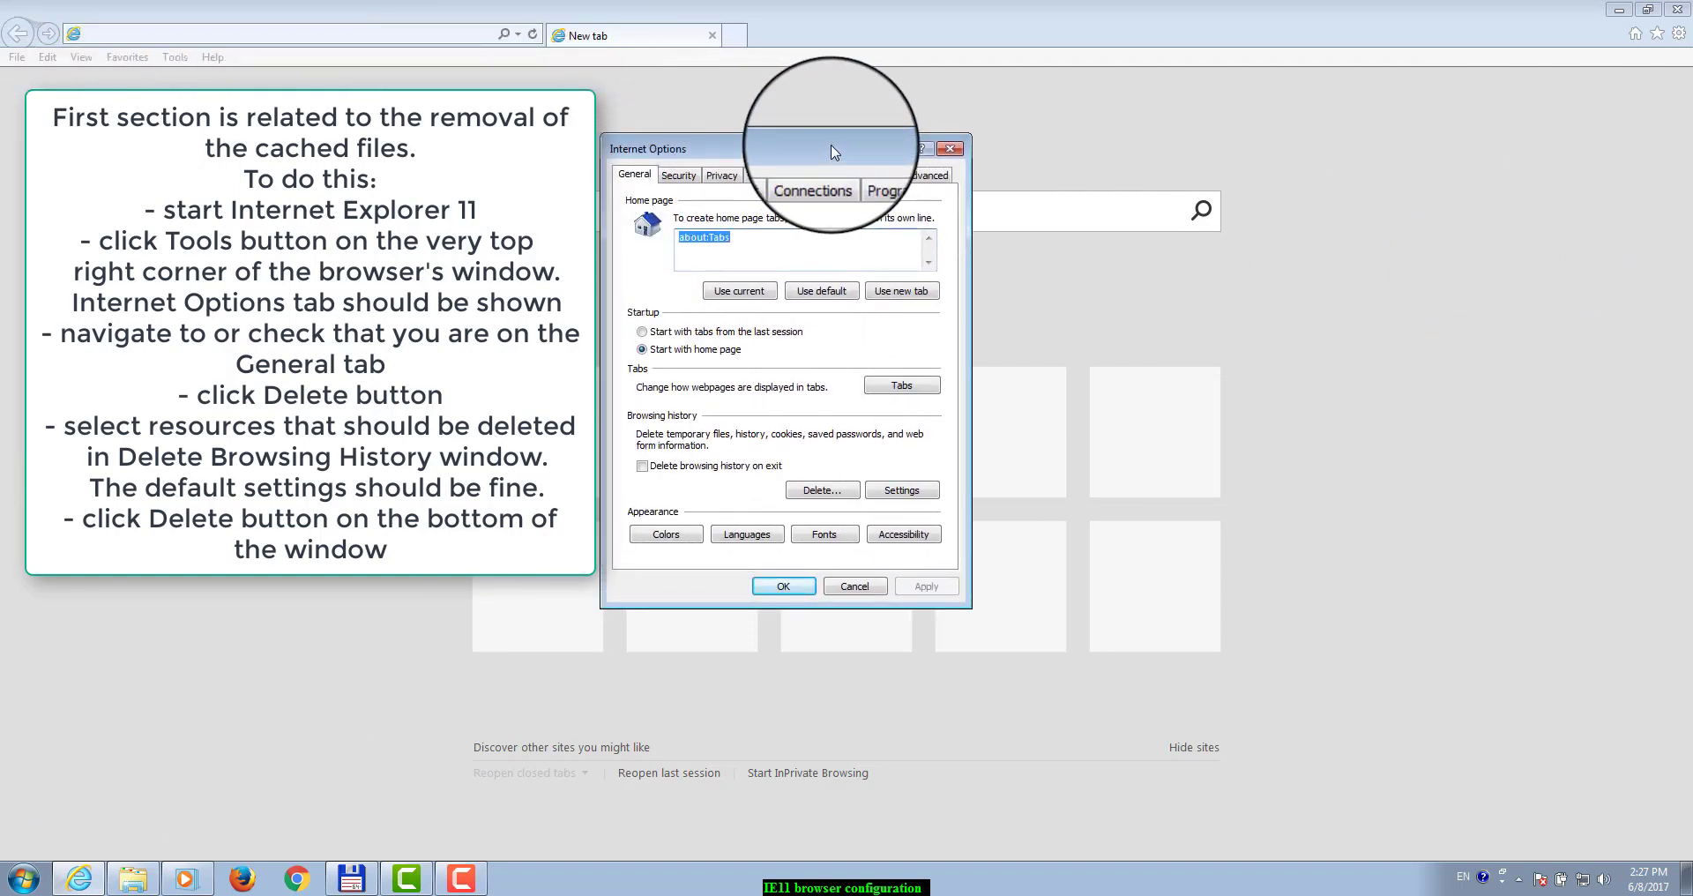
{"action": "left_click", "coordinate": [816, 496]}
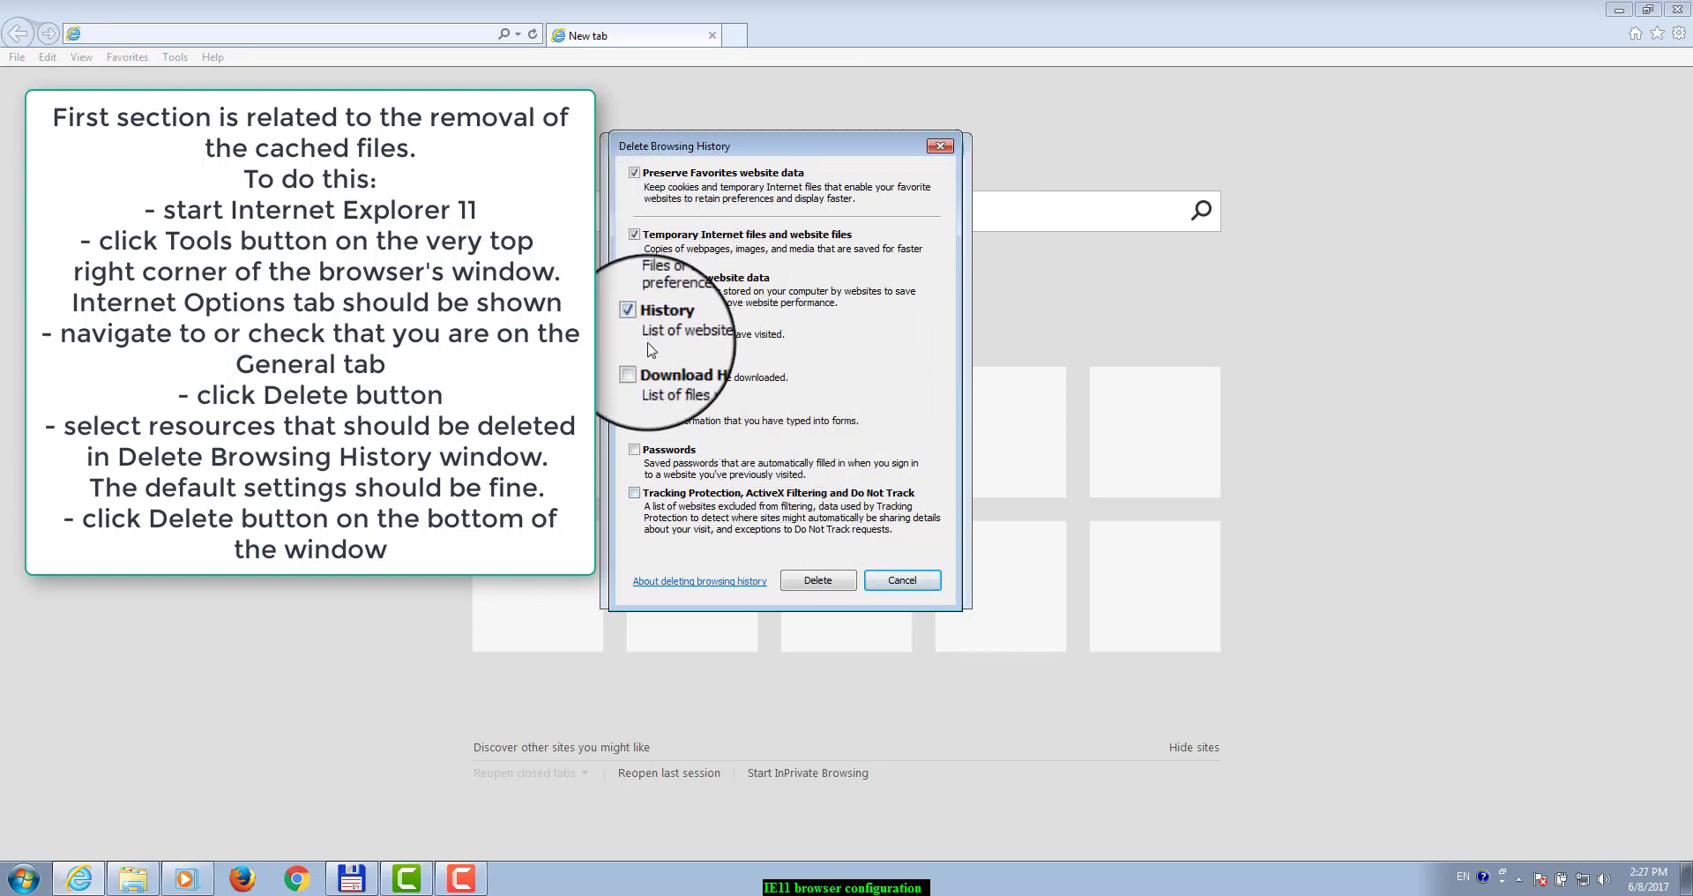
{"action": "left_click", "coordinate": [813, 585]}
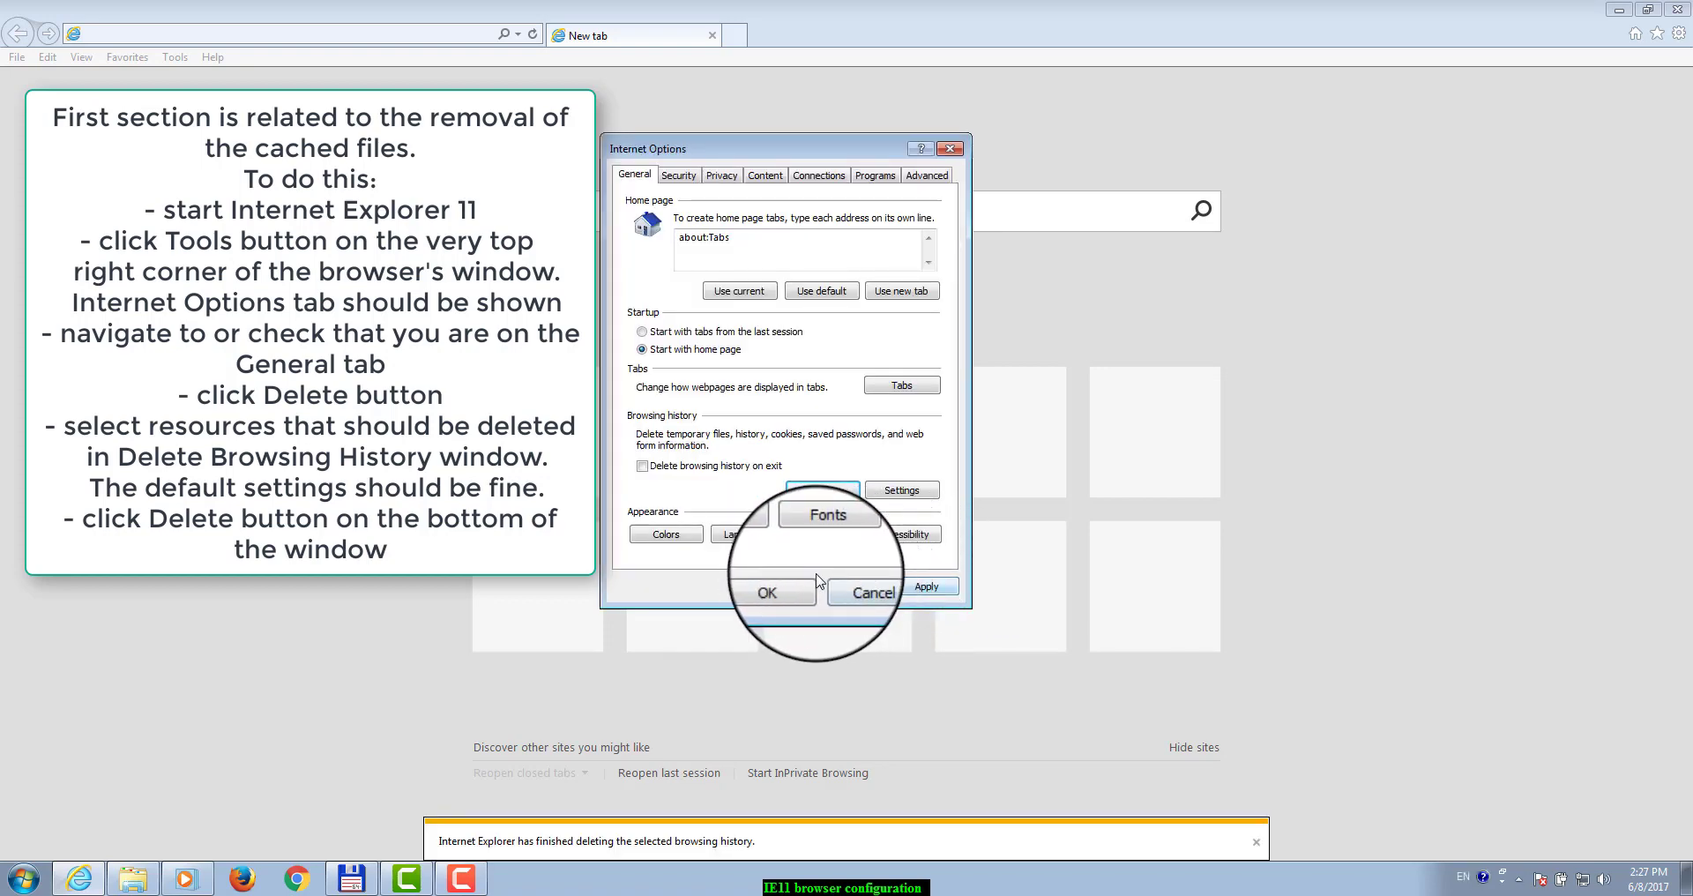
{"action": "left_click", "coordinate": [926, 587]}
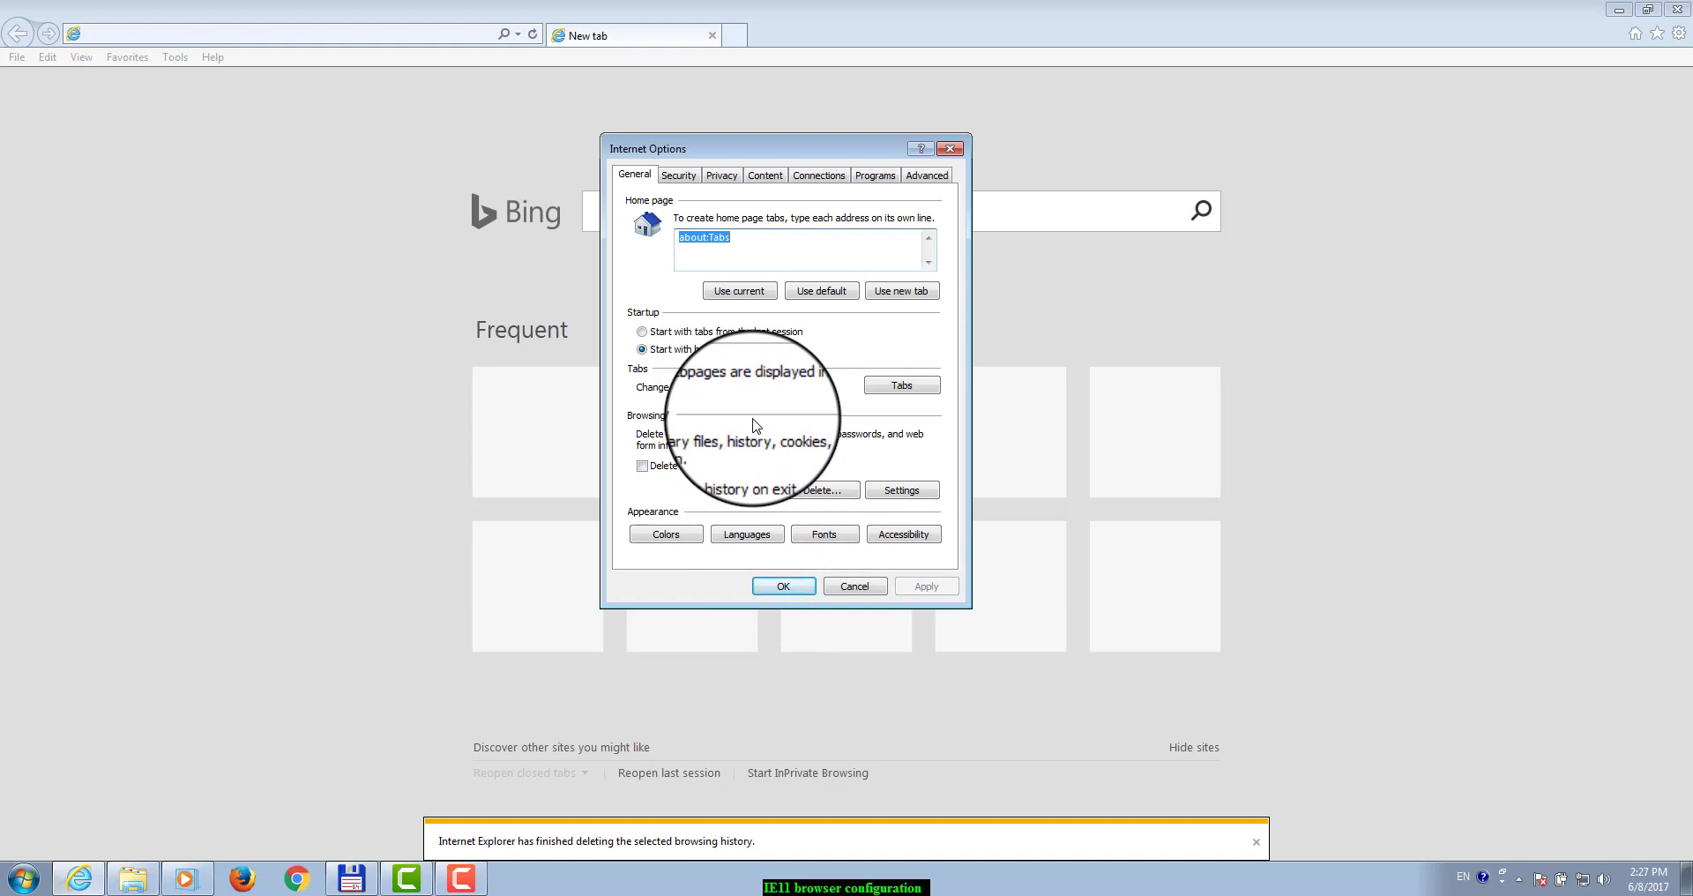
- Set the website data check for newer versions of stored pages to "Every time I visit the webpage" and accept Internet Options
{"action": "left_click", "coordinate": [903, 490]}
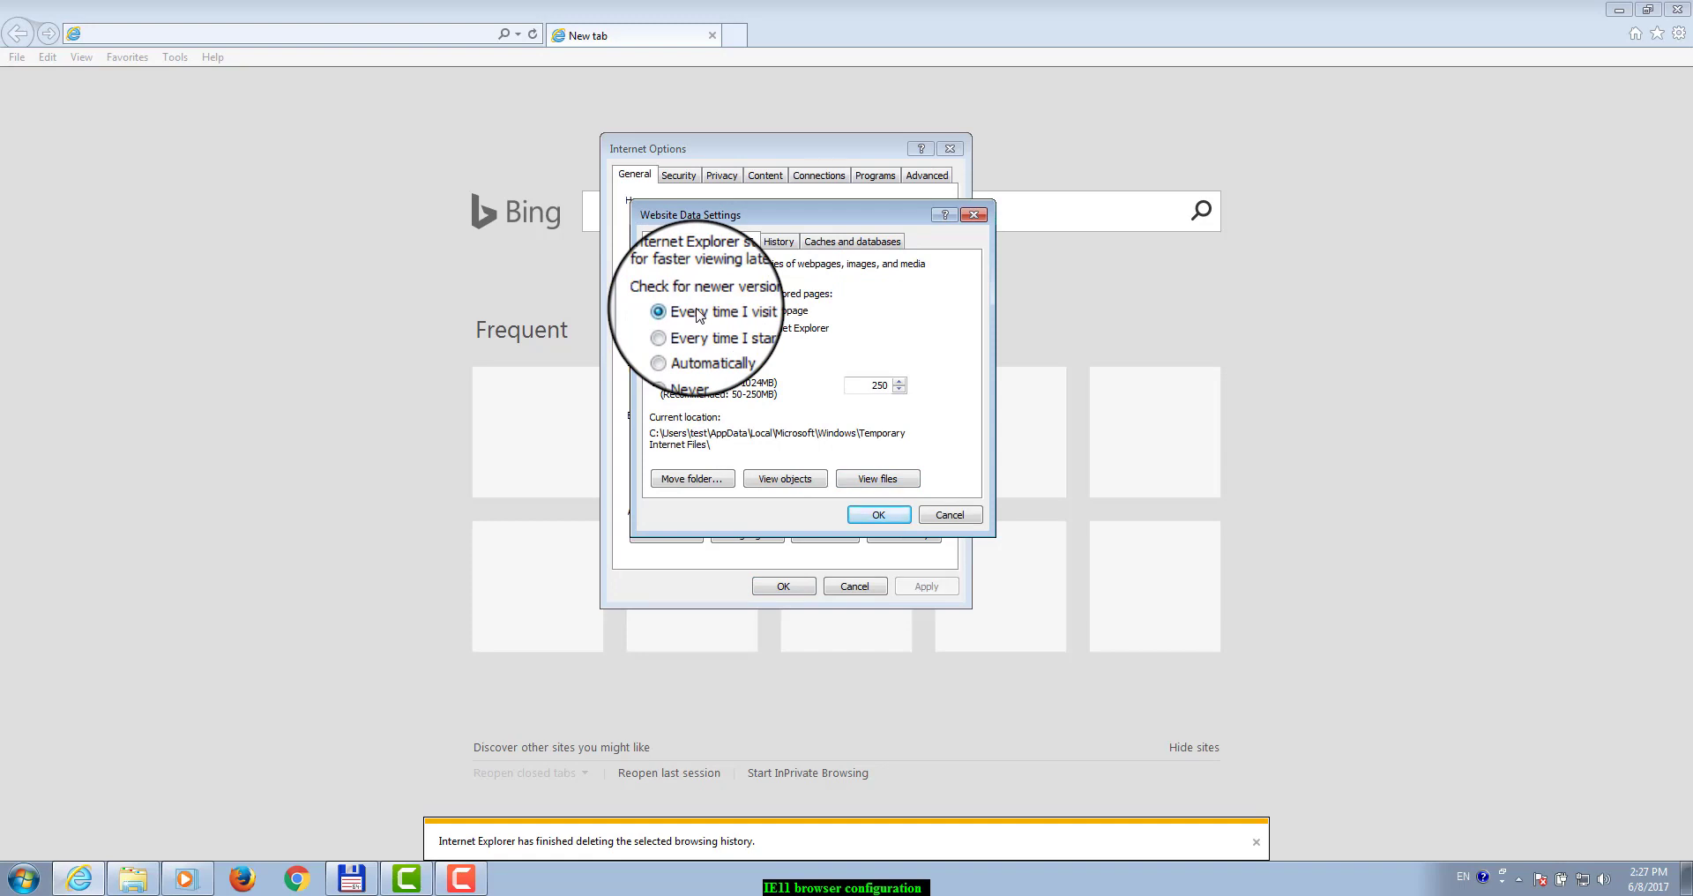
{"action": "left_click", "coordinate": [889, 519]}
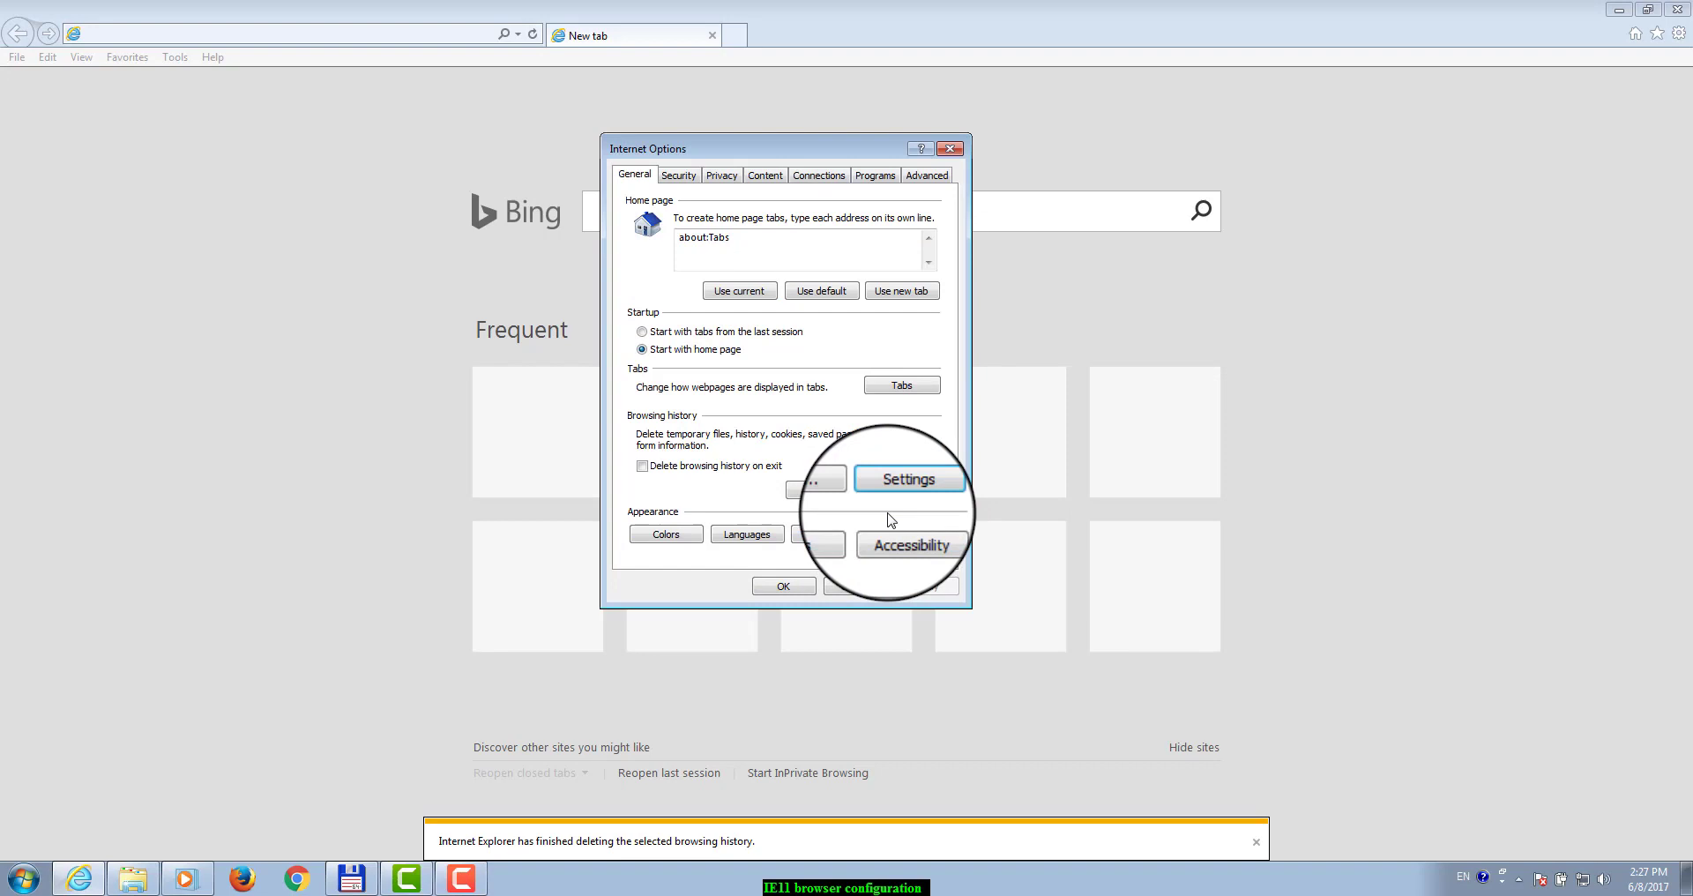
{"action": "left_click", "coordinate": [783, 588]}
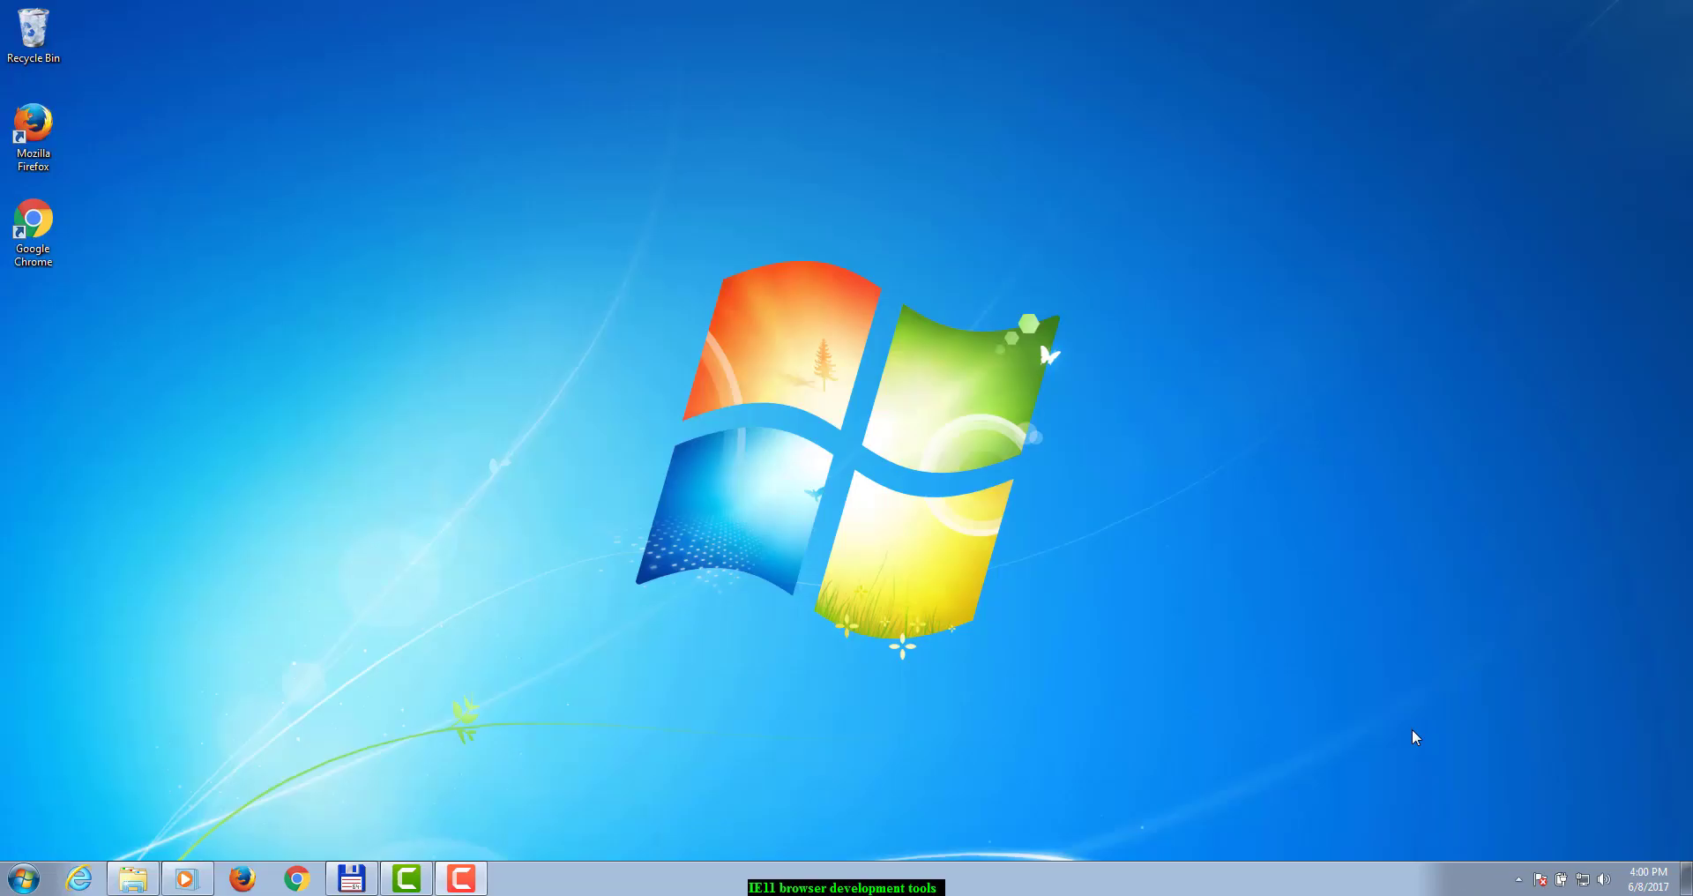
{"action": "left_click", "coordinate": [79, 879]}
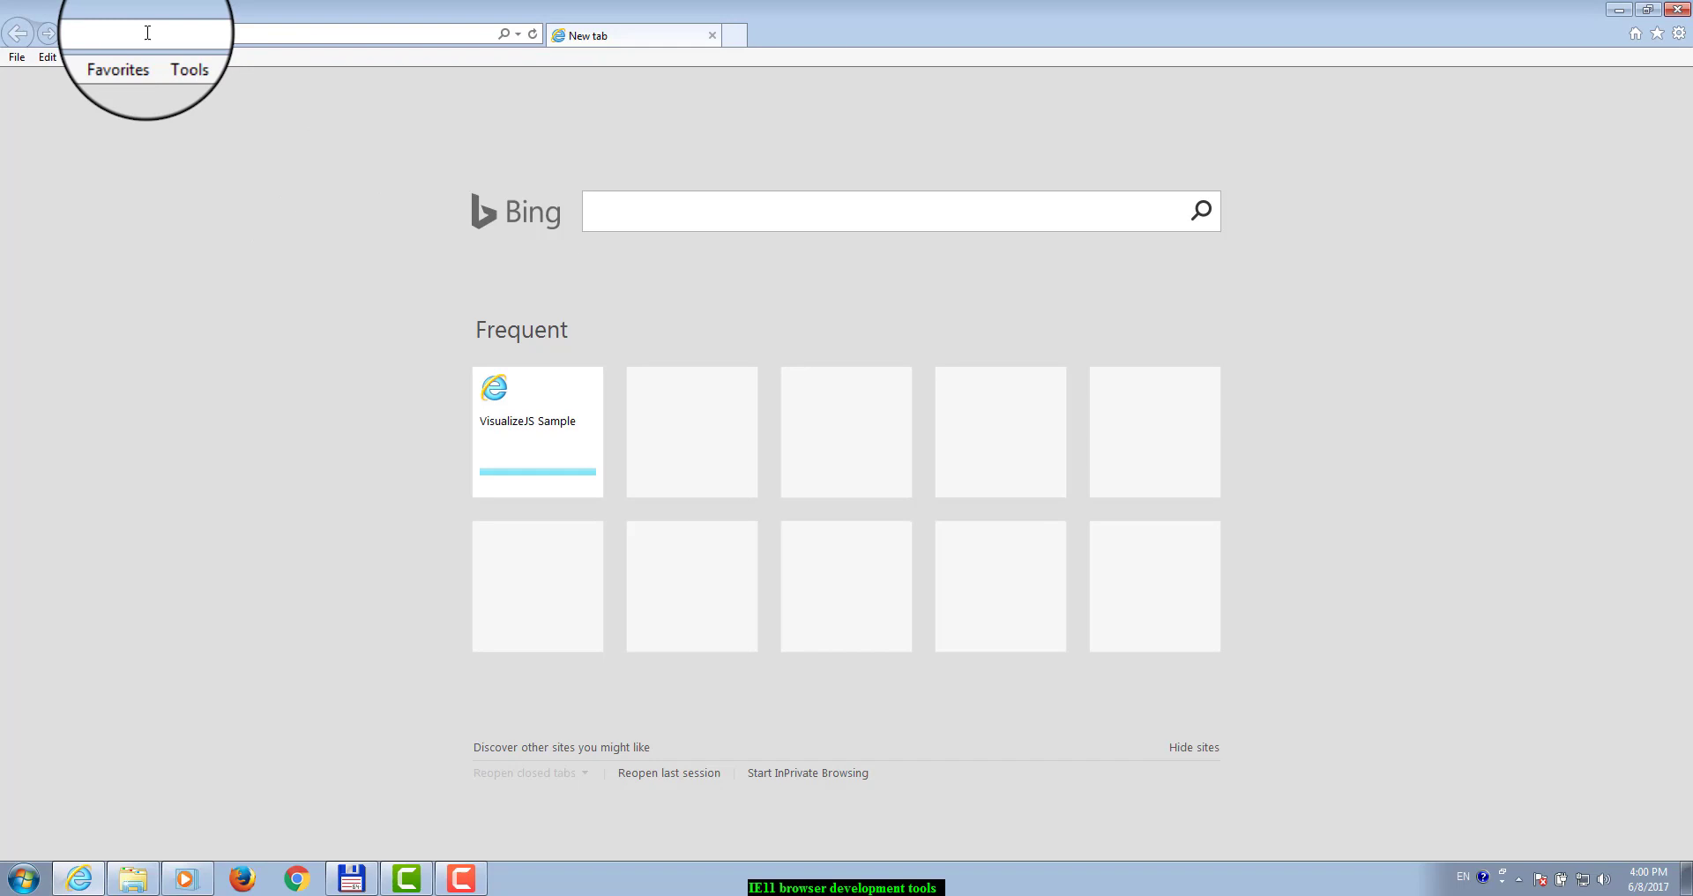
{"action": "type", "text": "http://172.28.146.18/sme_vjs/style_test.html"}
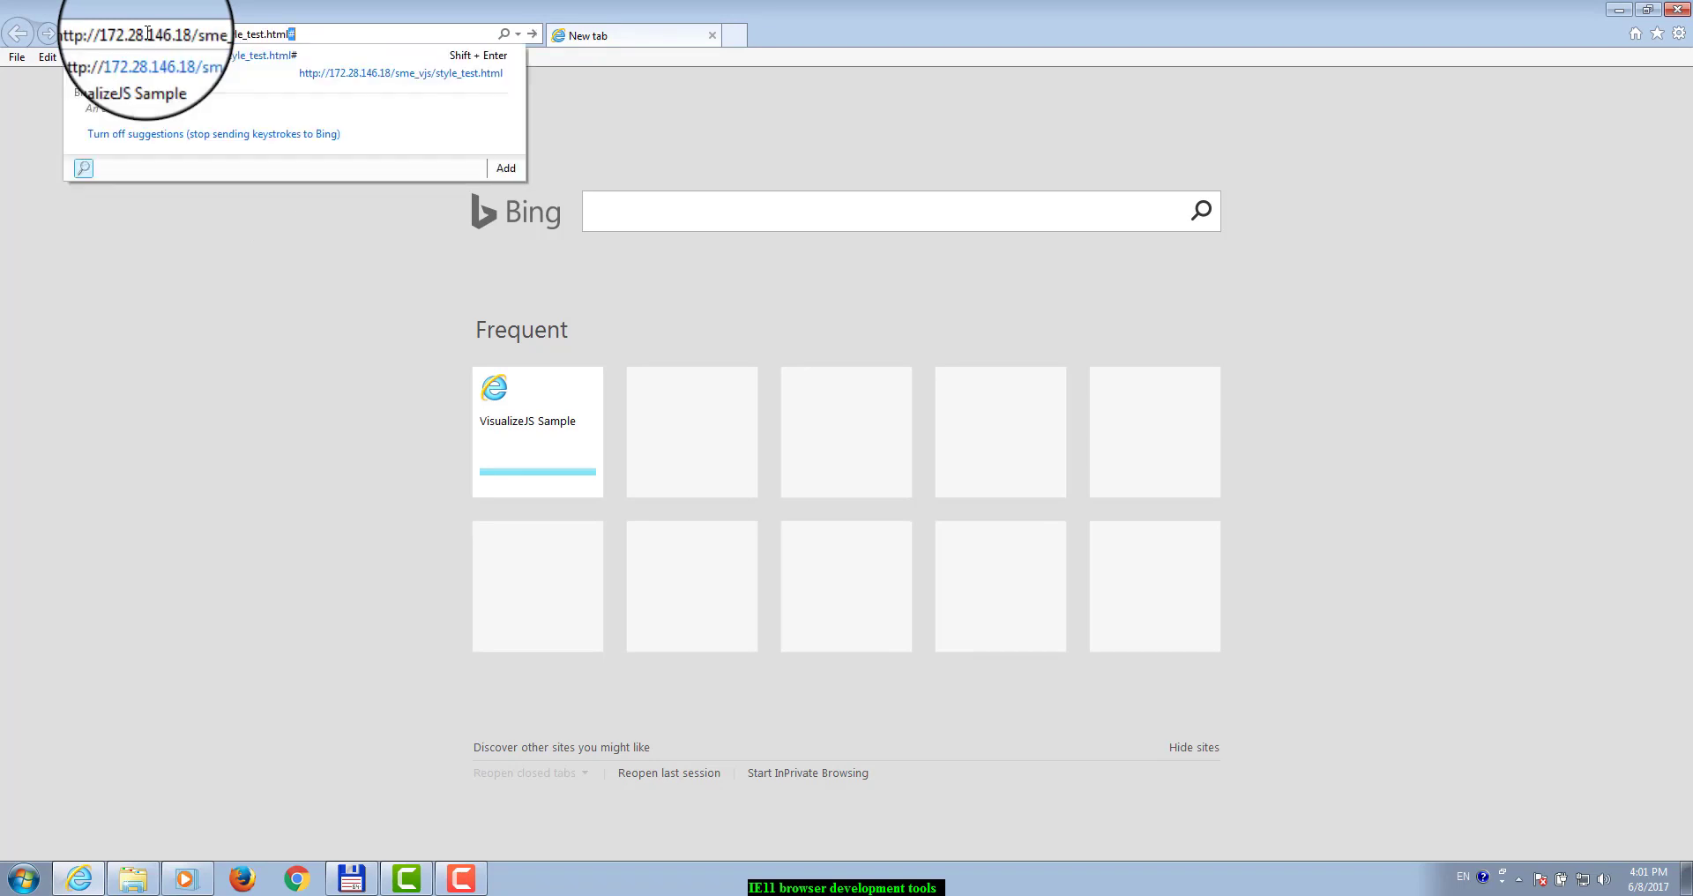
{"action": "key", "text": "Return"}
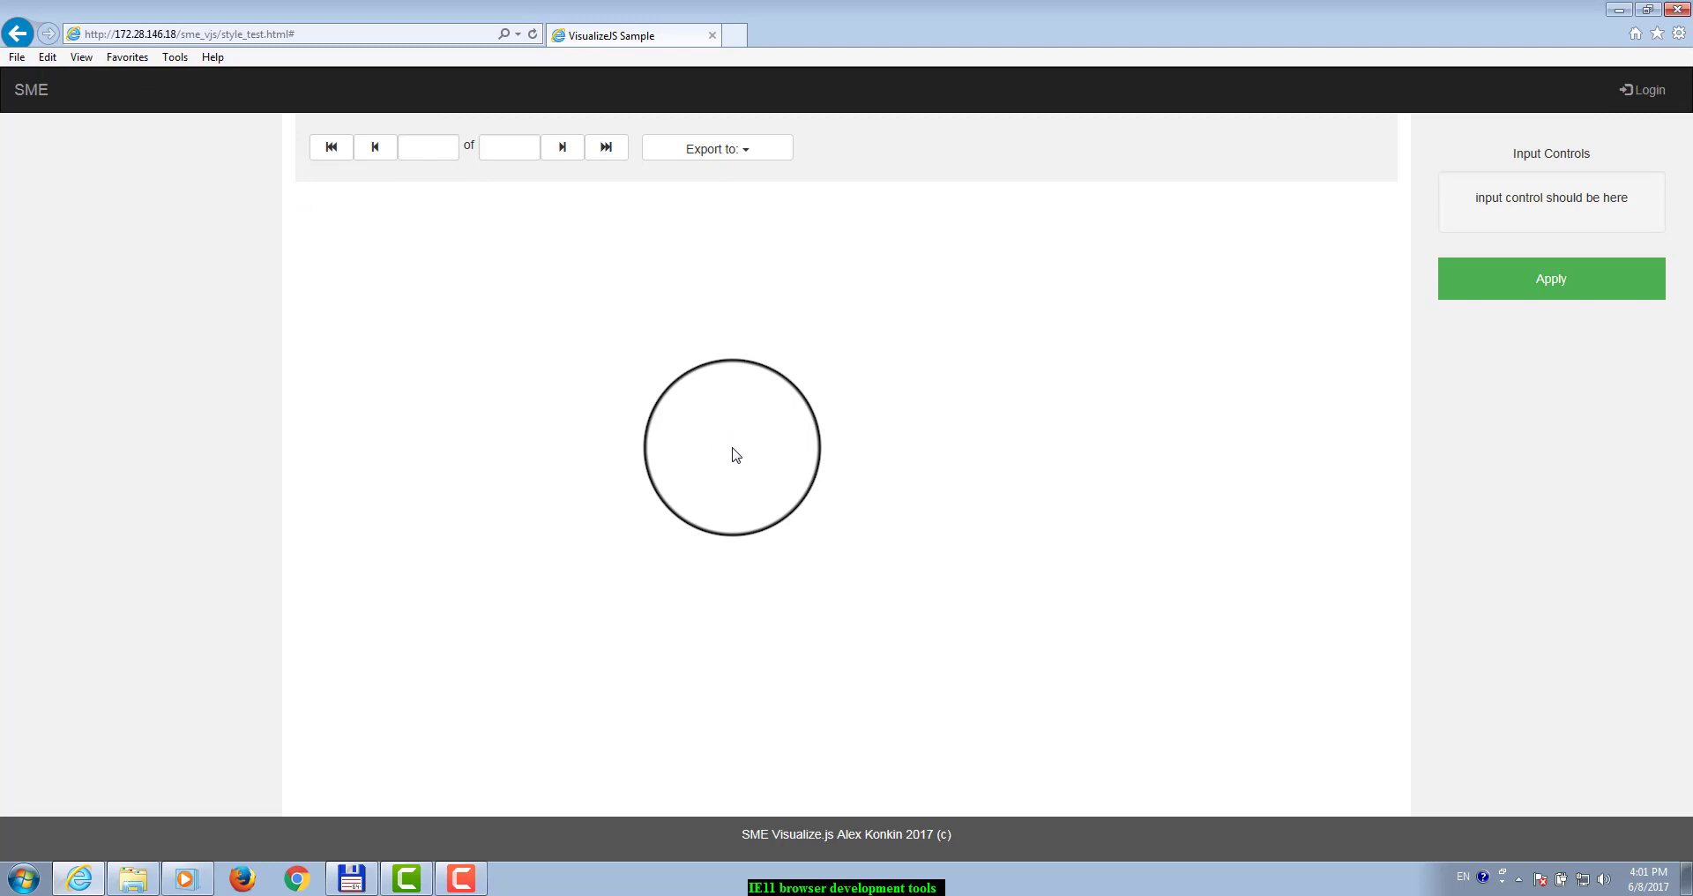
{"action": "key", "text": "F12"}
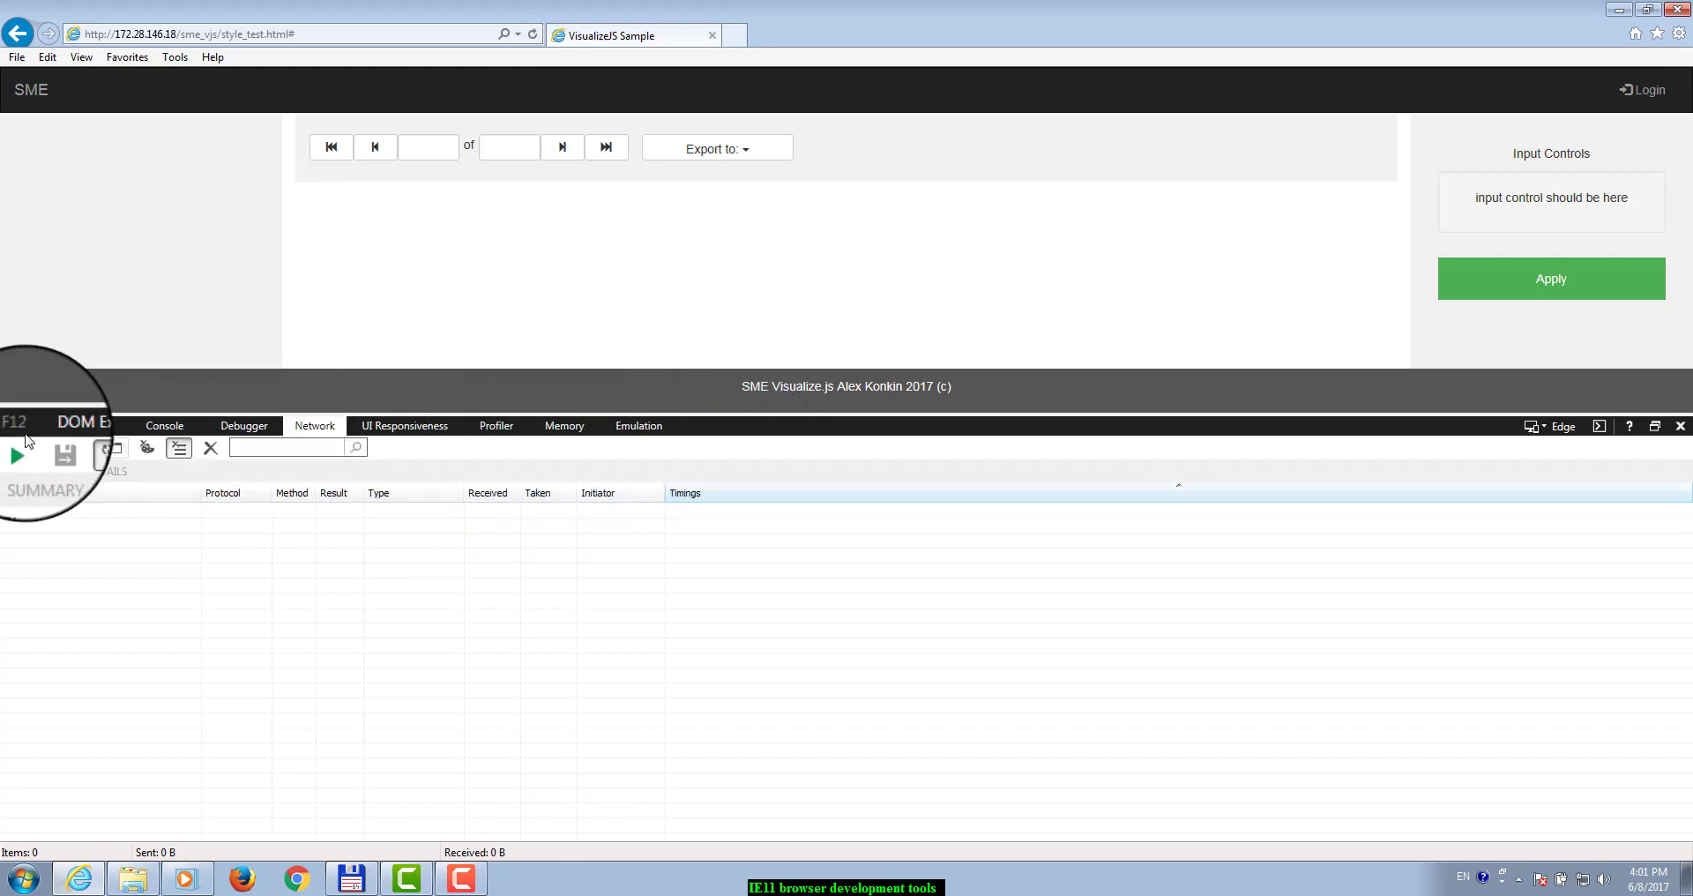
{"action": "left_click", "coordinate": [22, 449]}
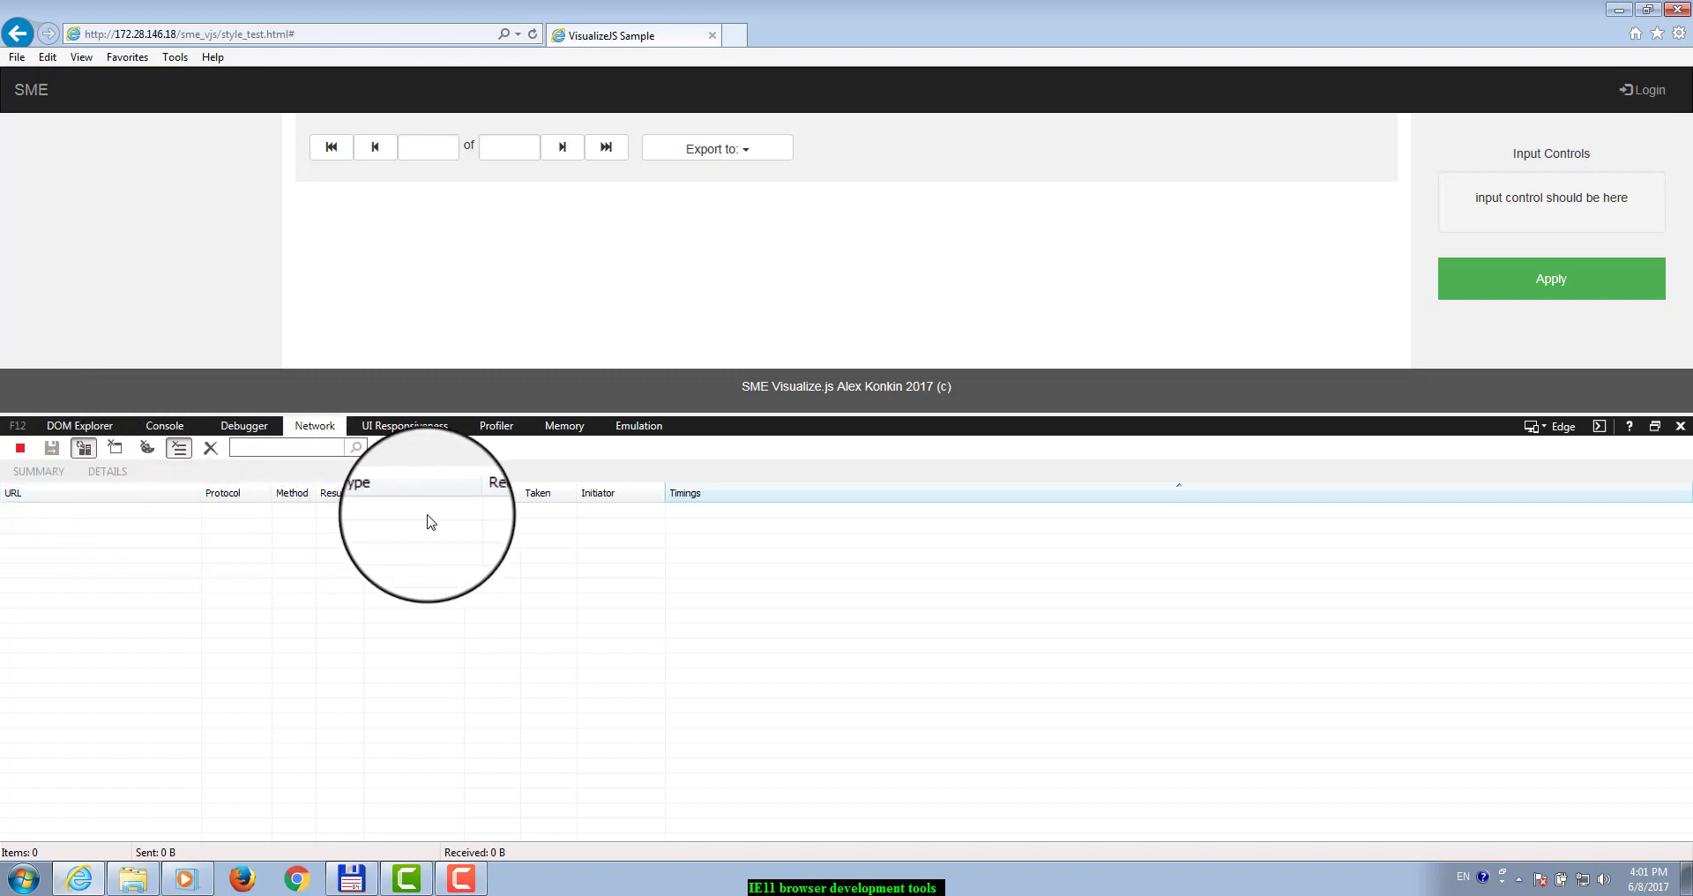
- Log in to the SME page as superuser, filling in the username and the saved account password
{"action": "left_click", "coordinate": [1636, 90]}
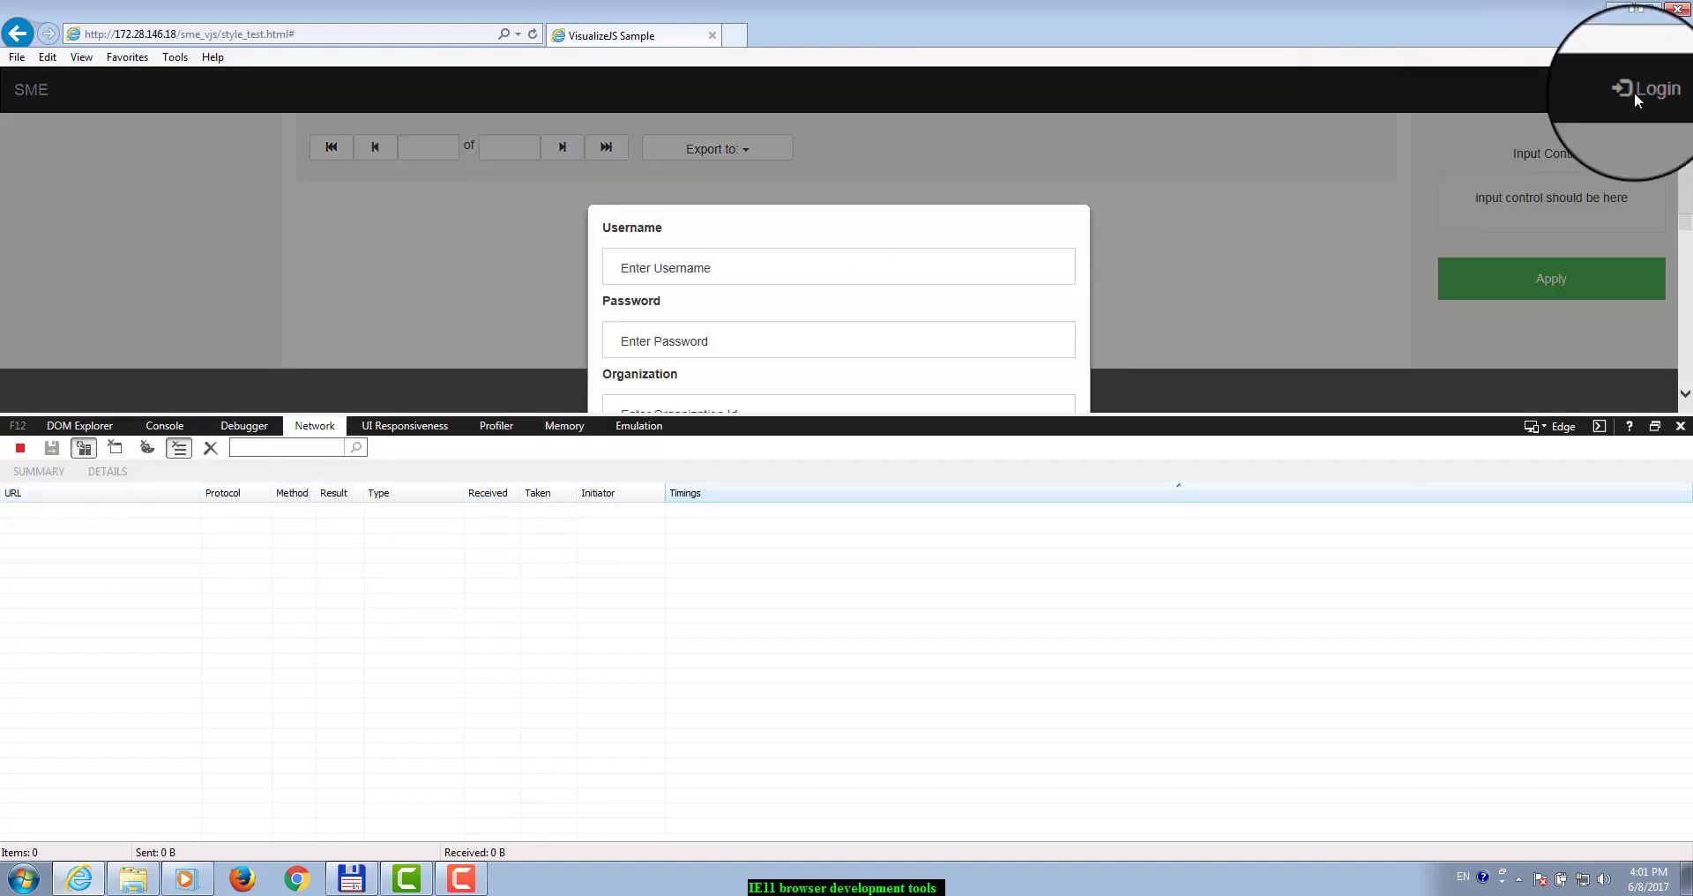
{"action": "left_click", "coordinate": [711, 265]}
{"action": "left_click", "coordinate": [663, 293]}
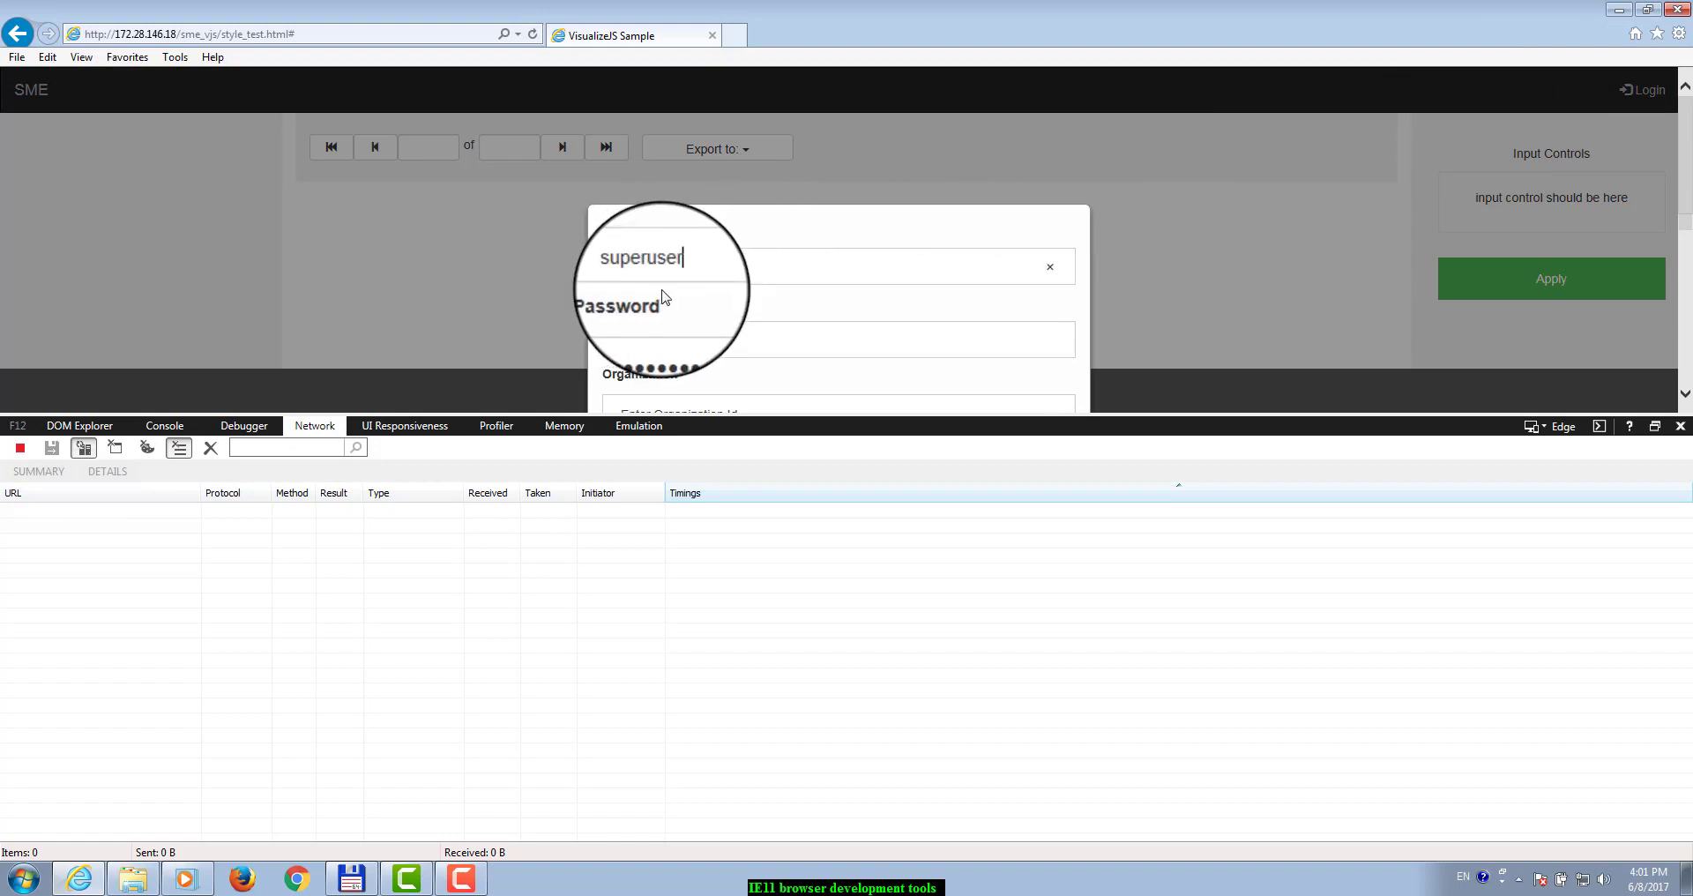
{"action": "scroll", "coordinate": [657, 320], "scroll_direction": "down", "scroll_amount": 2}
{"action": "left_click", "coordinate": [648, 348]}
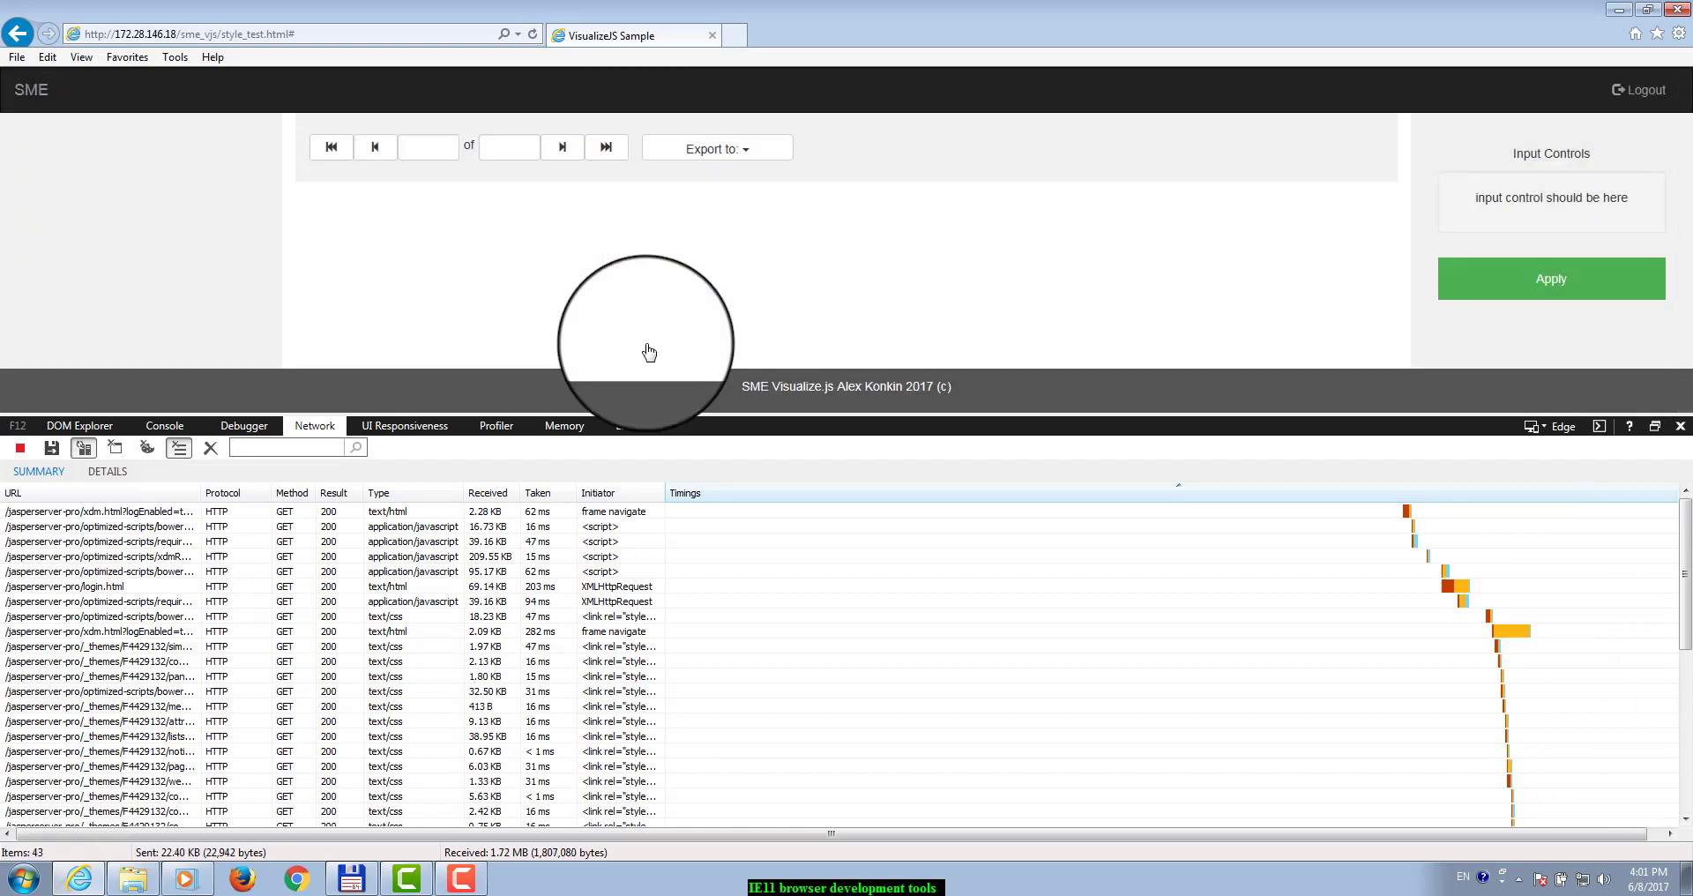
- Stop the network capture and save the captured traffic as the XML file NetworkData in the Downloads folder
{"action": "left_click", "coordinate": [20, 448]}
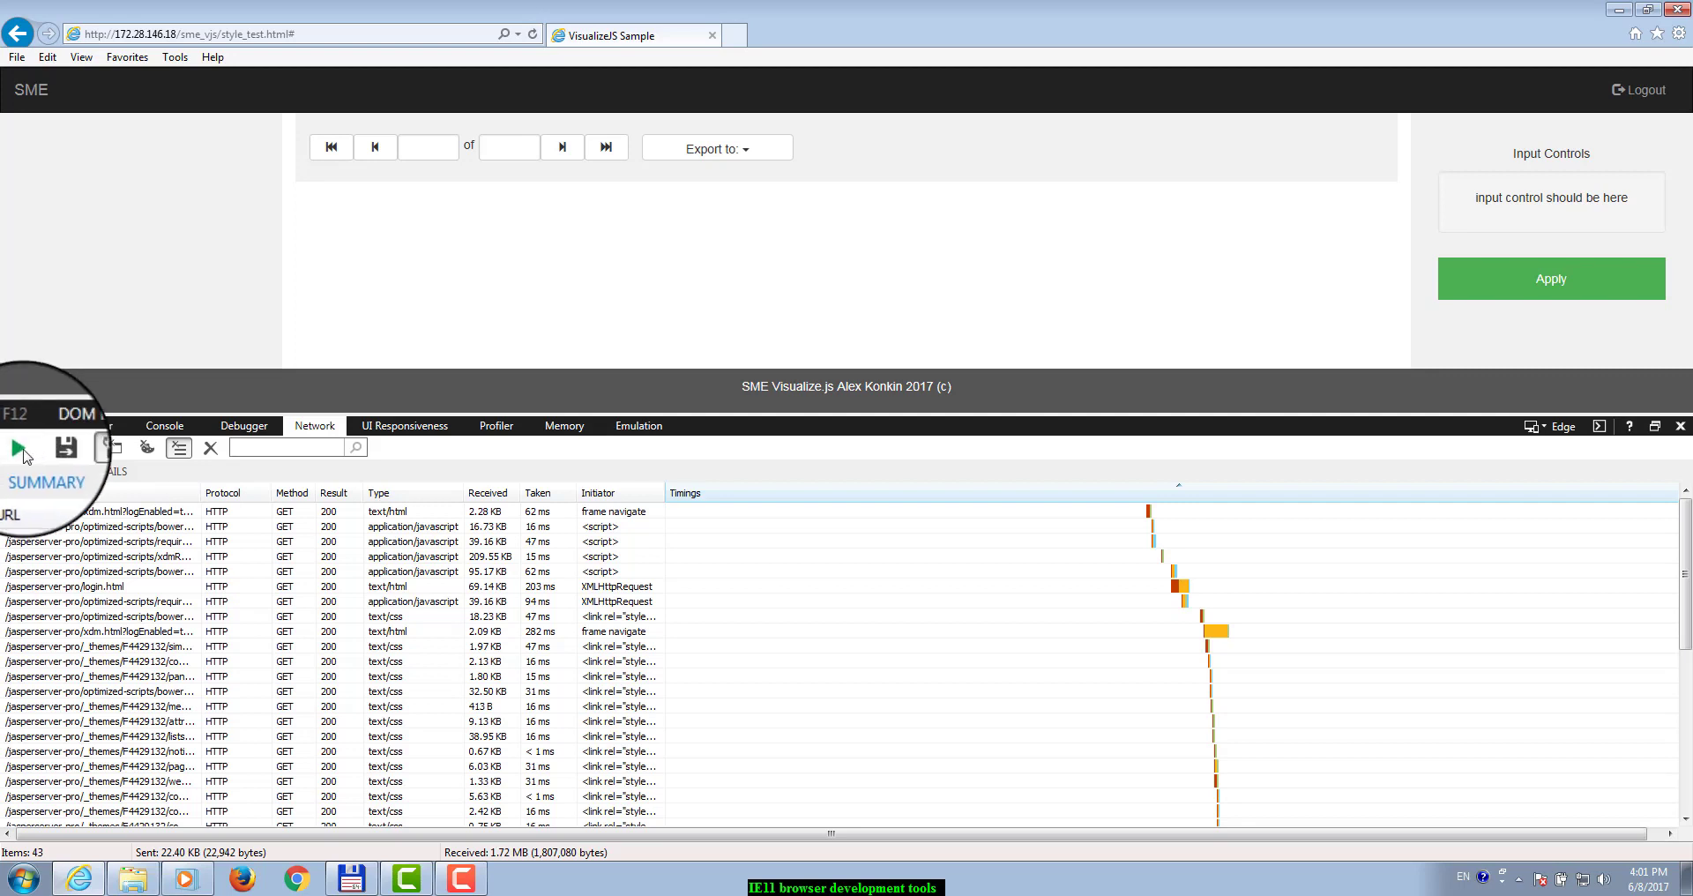
{"action": "left_click", "coordinate": [53, 452]}
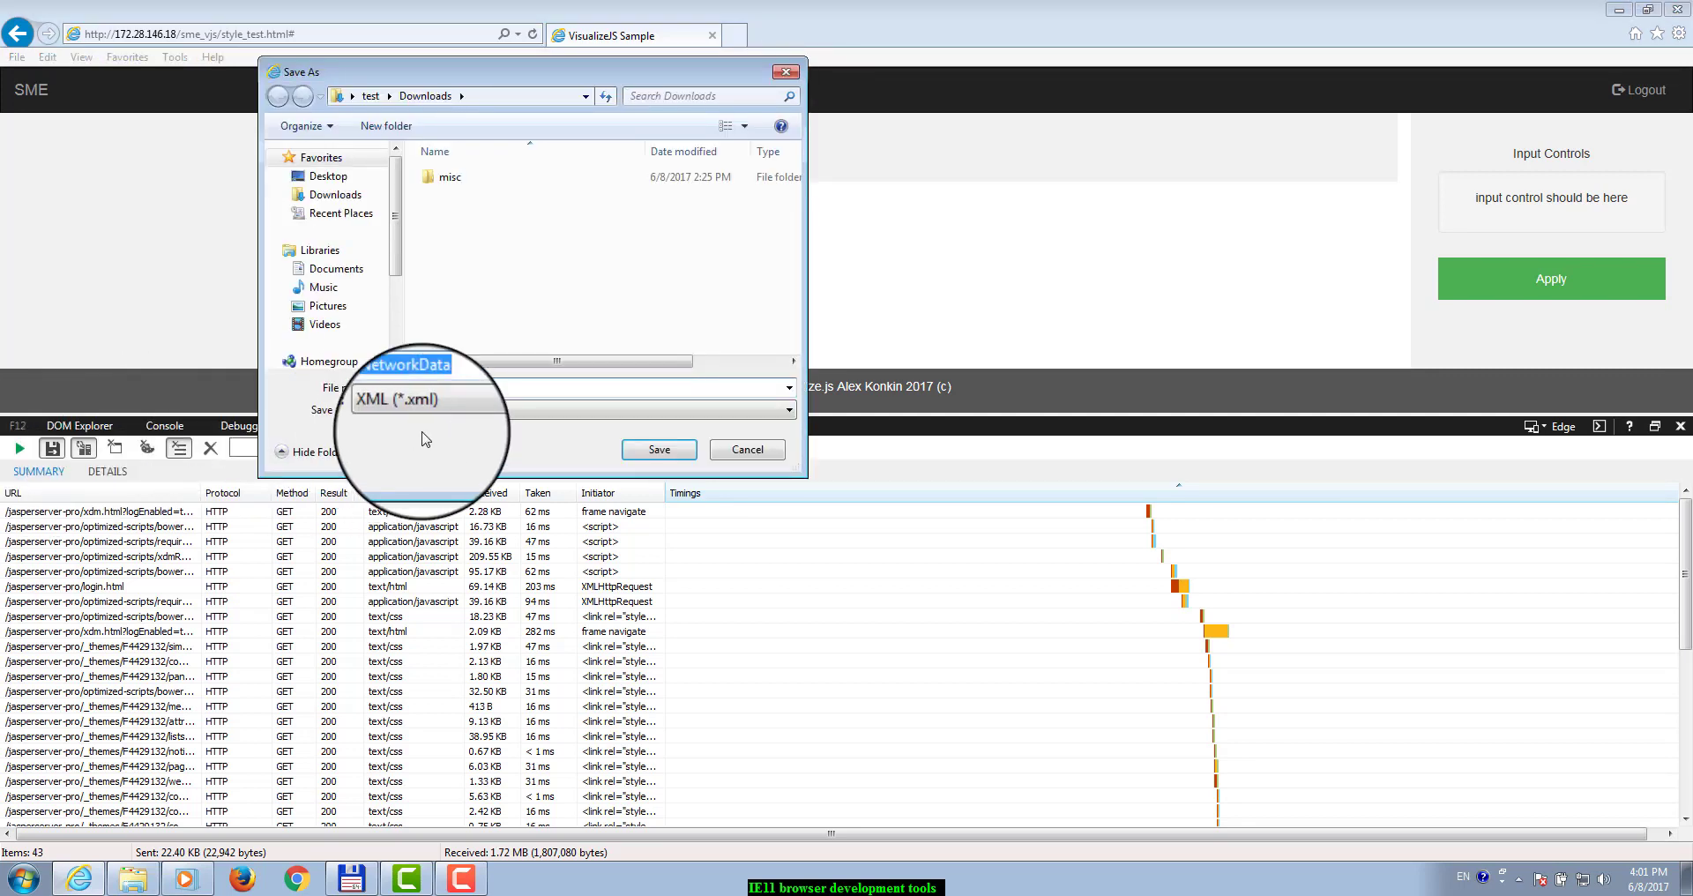
{"action": "left_click", "coordinate": [661, 450]}
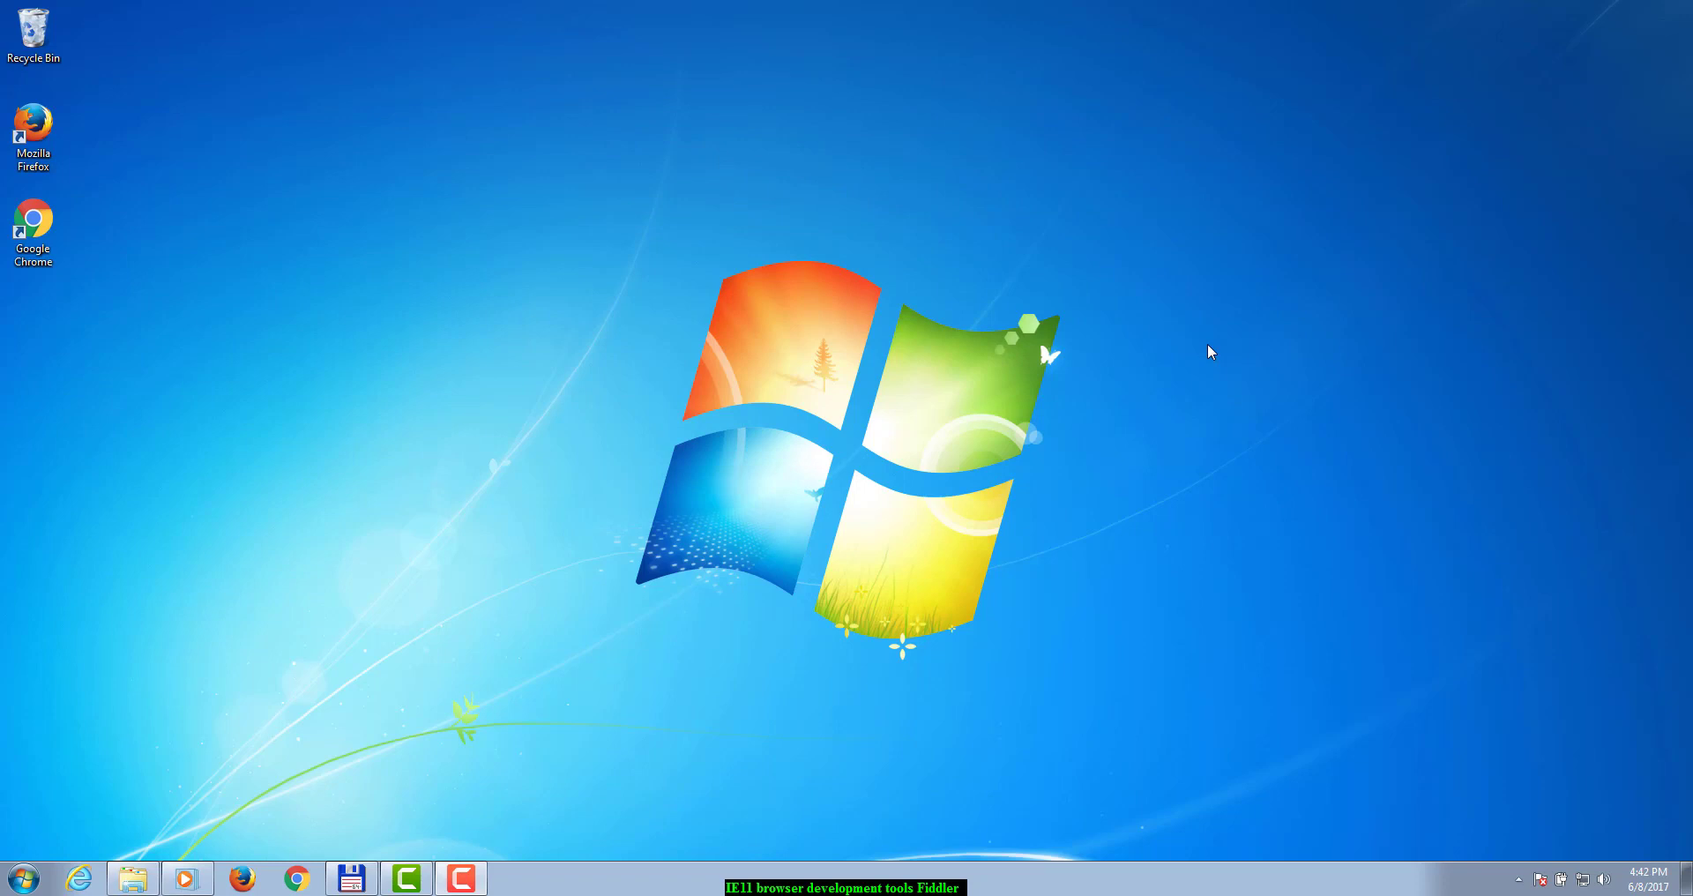
- Start Fiddler 4 and import the NetworkData file from Downloads using the IE's F12 NetXML format
{"action": "left_click", "coordinate": [17, 880]}
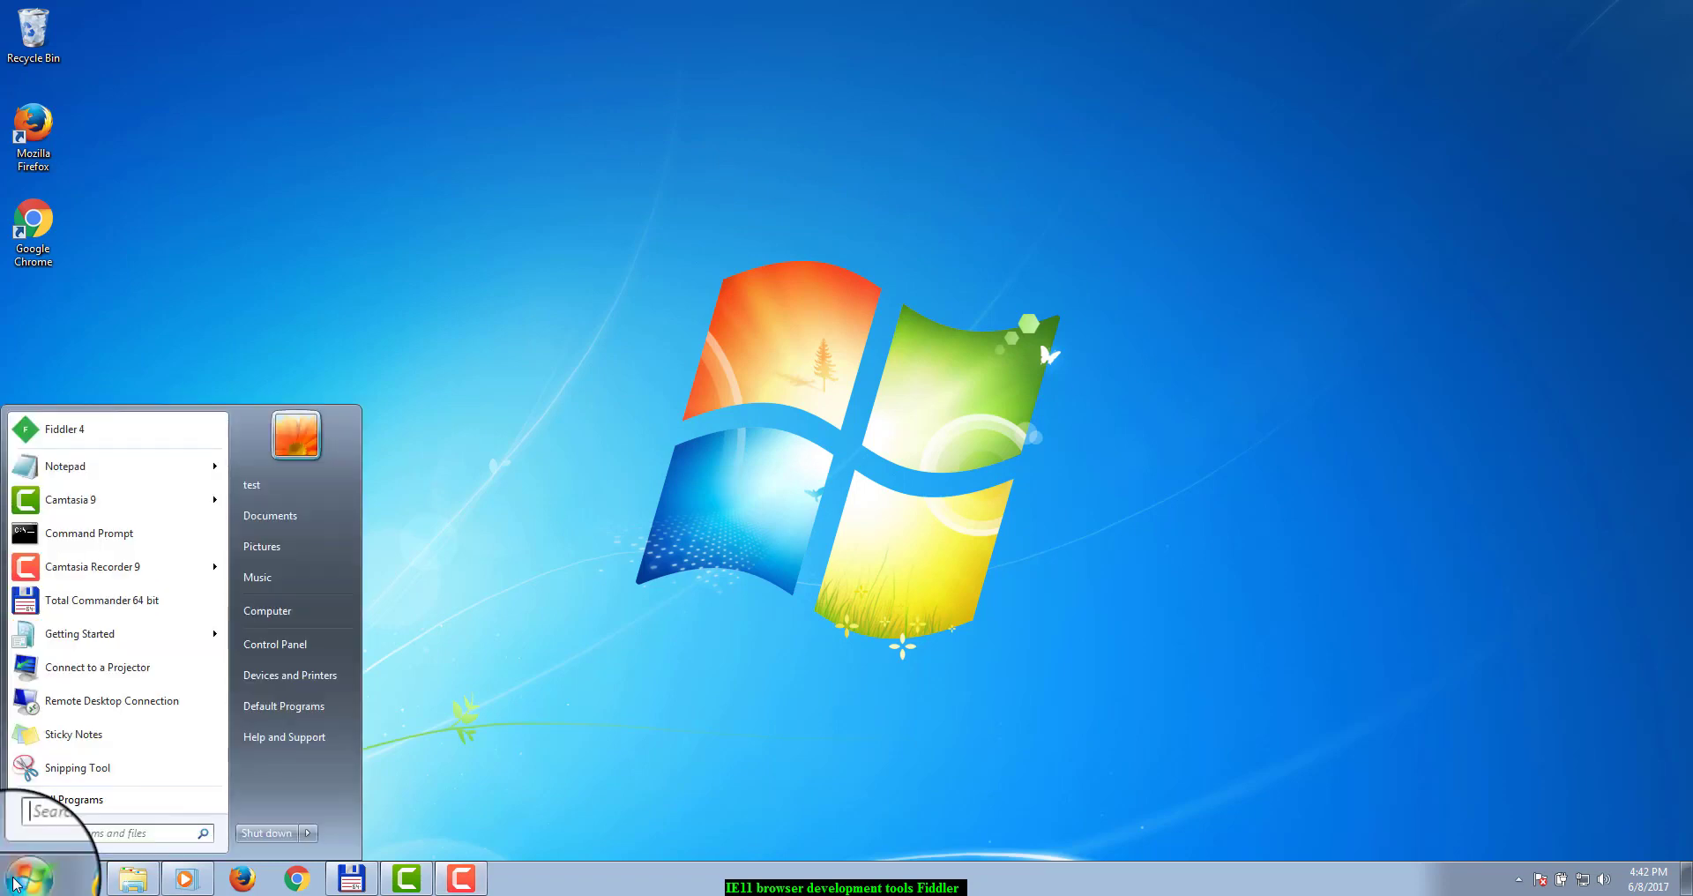
{"action": "left_click", "coordinate": [117, 430]}
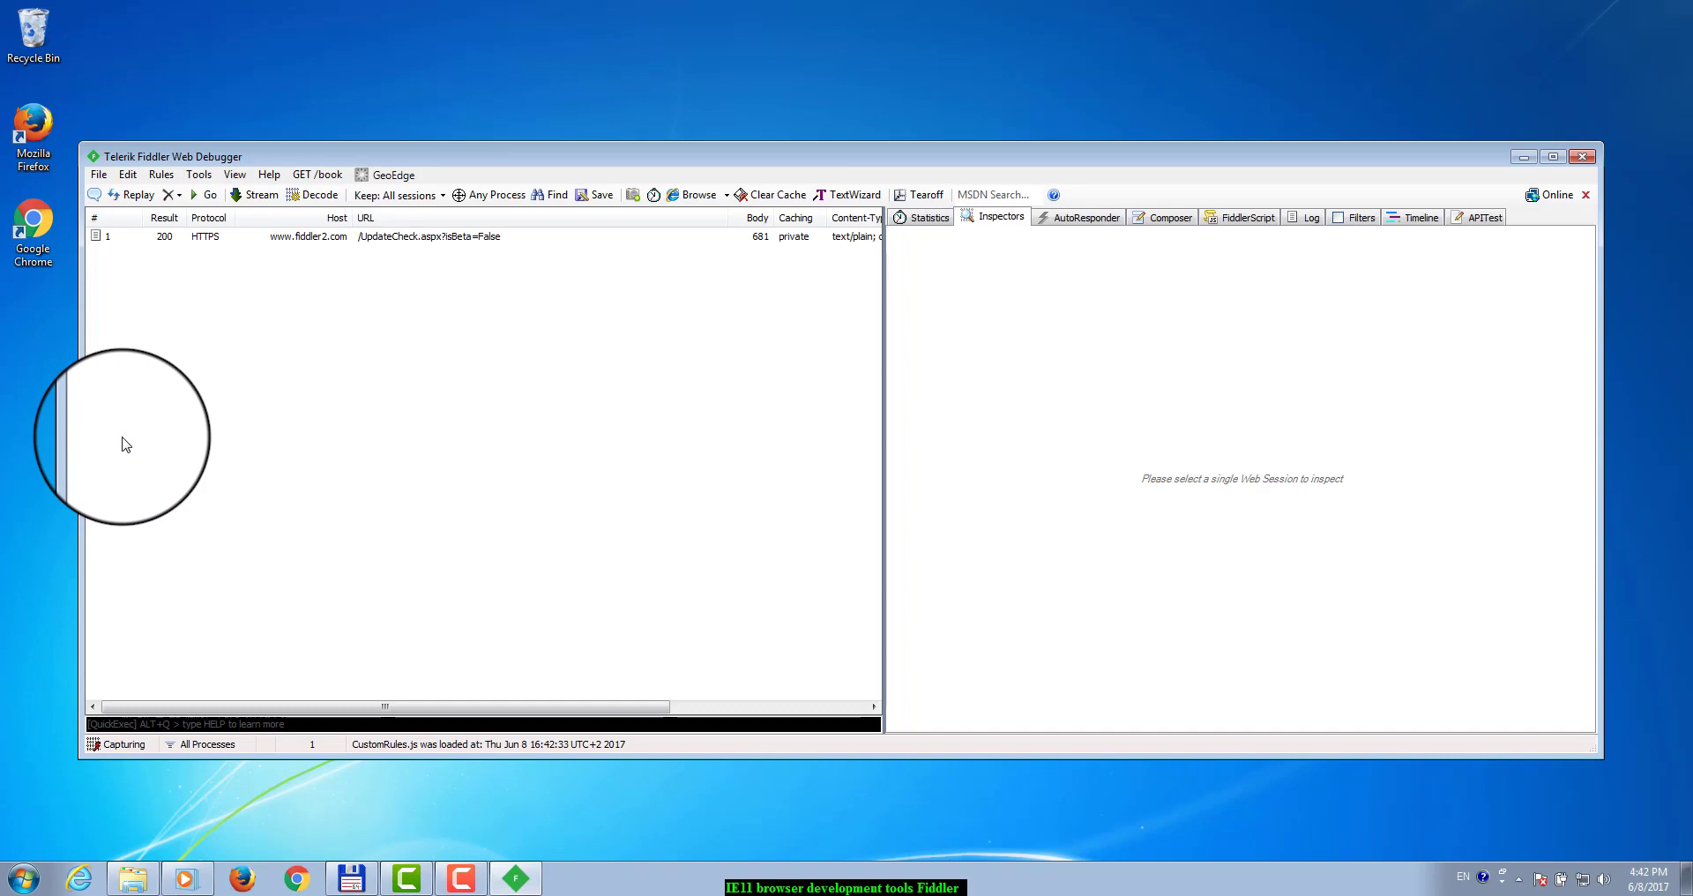
{"action": "left_click", "coordinate": [99, 174]}
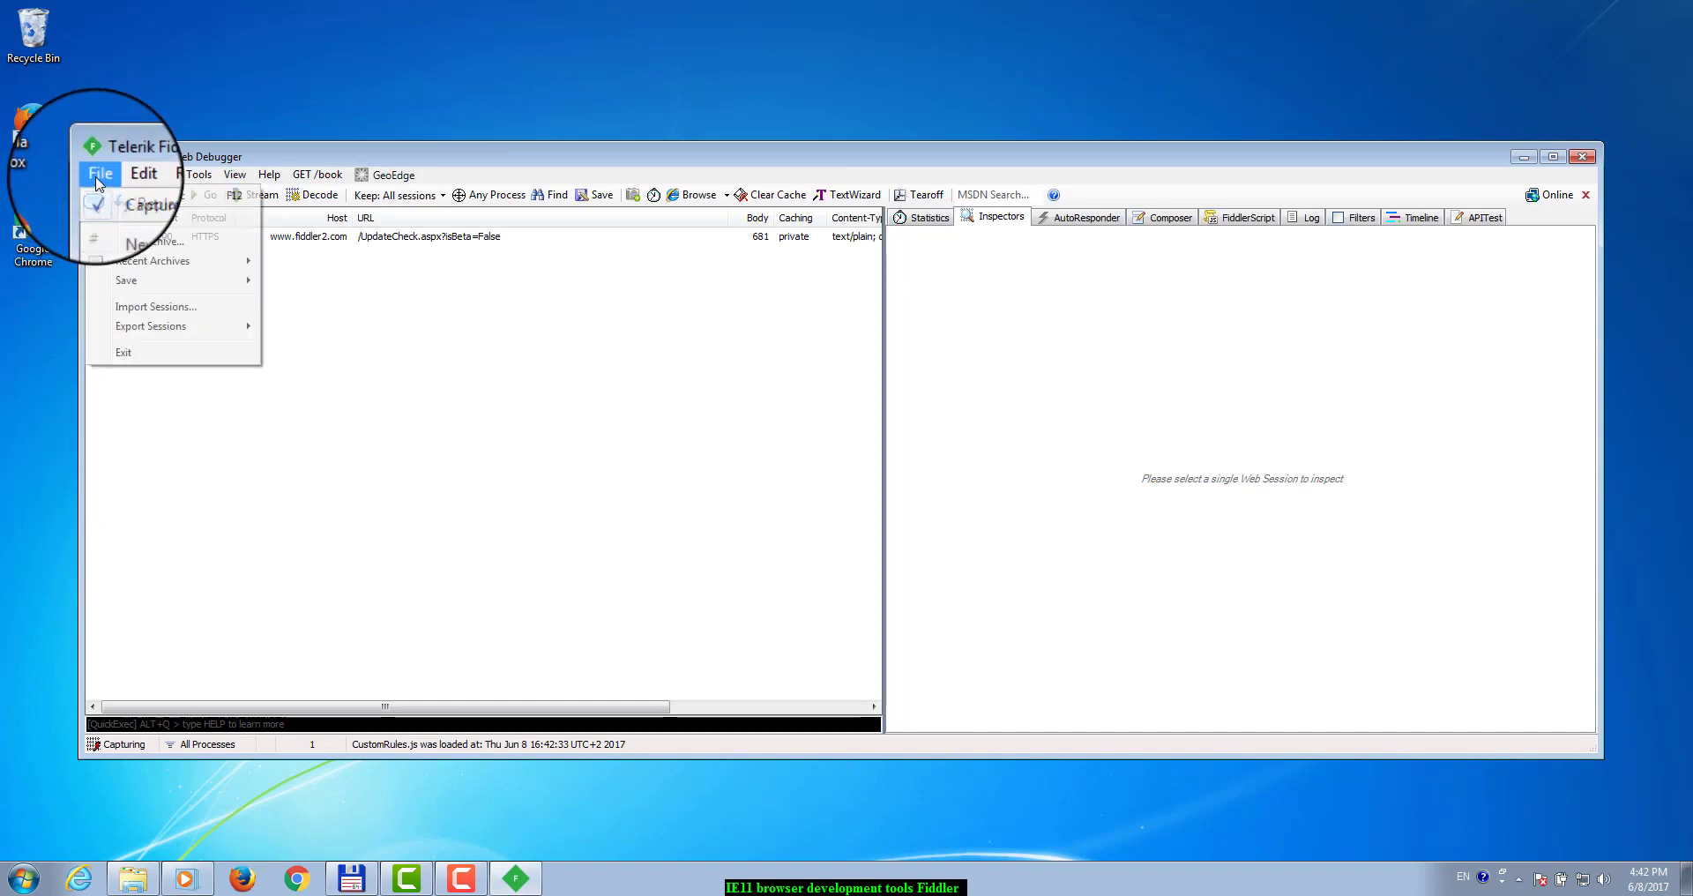
{"action": "left_click", "coordinate": [155, 307]}
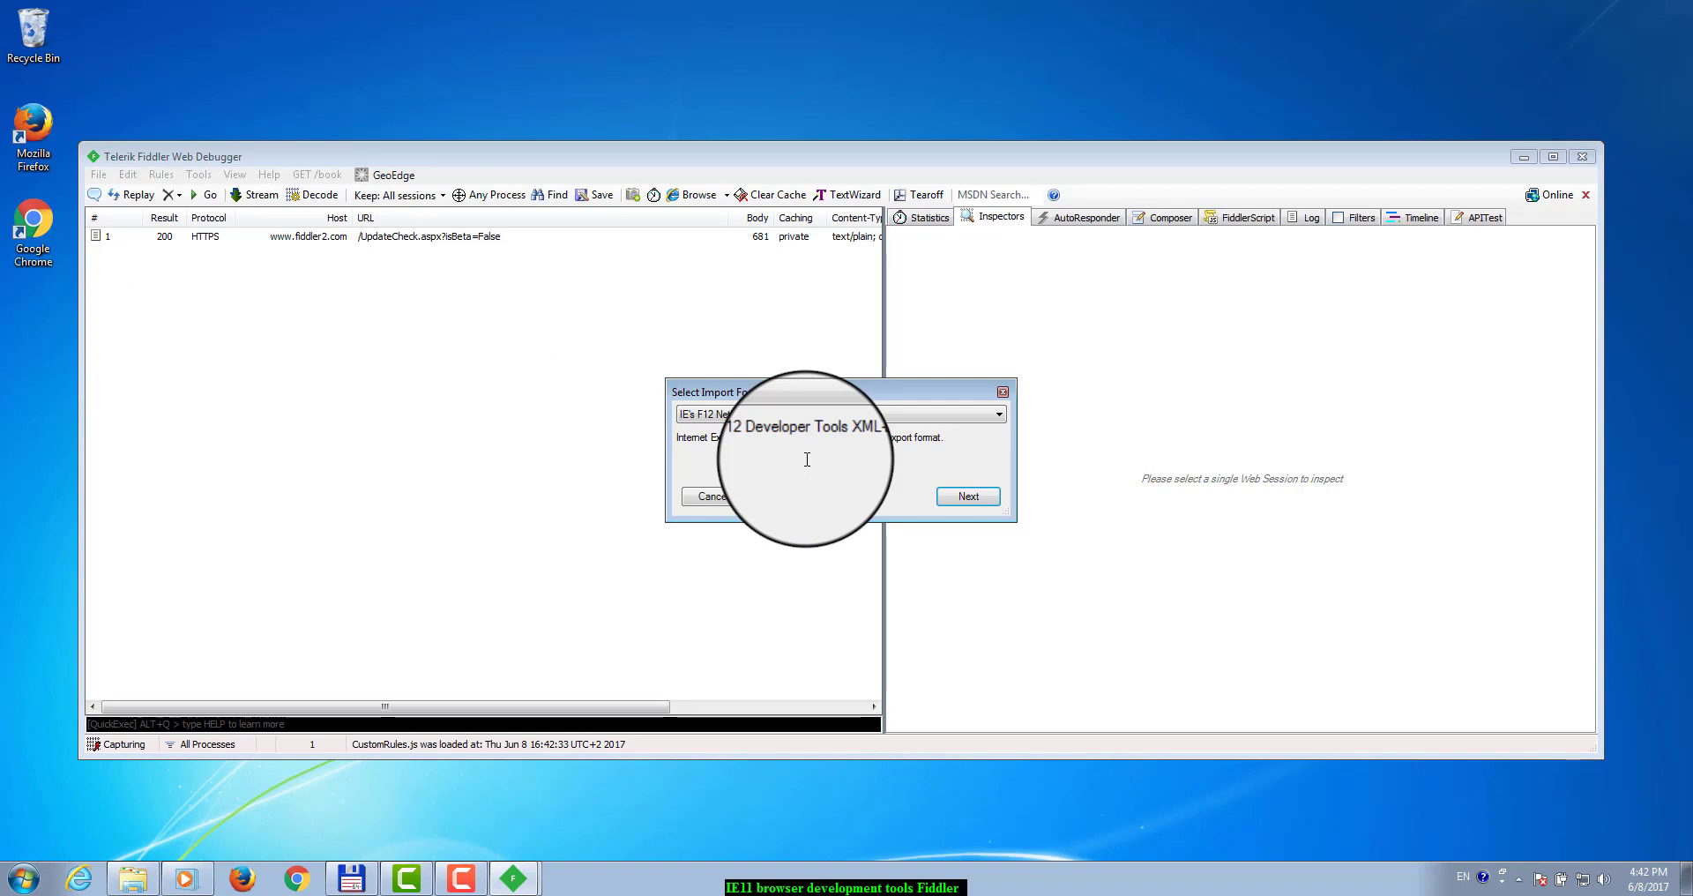
{"action": "left_click", "coordinate": [967, 495]}
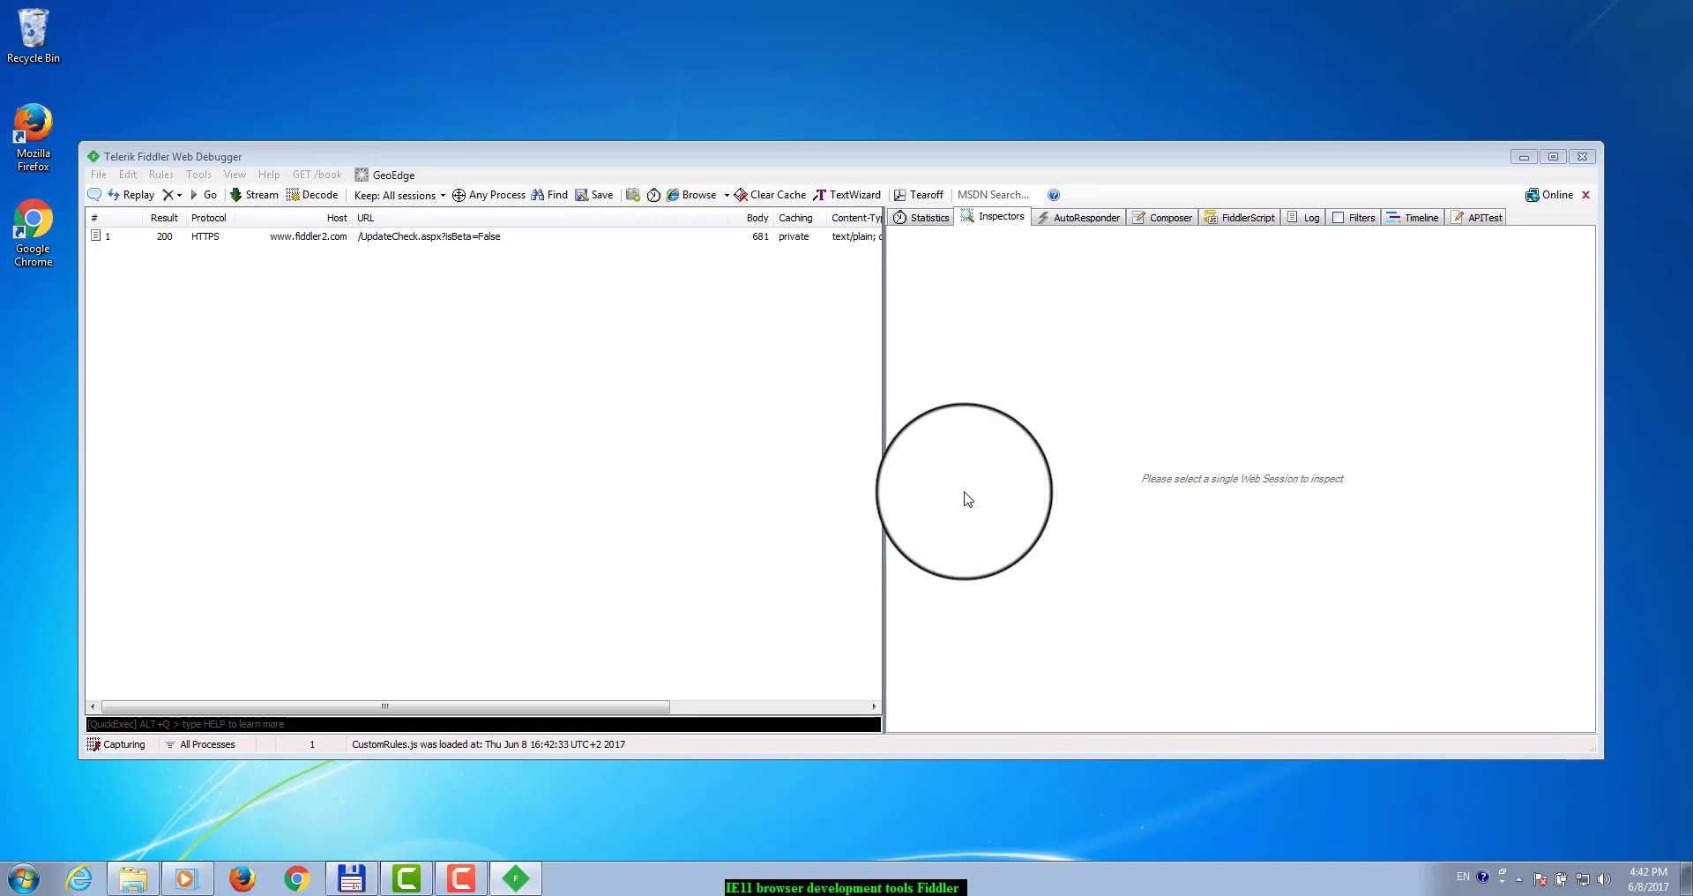
{"action": "left_click", "coordinate": [296, 325]}
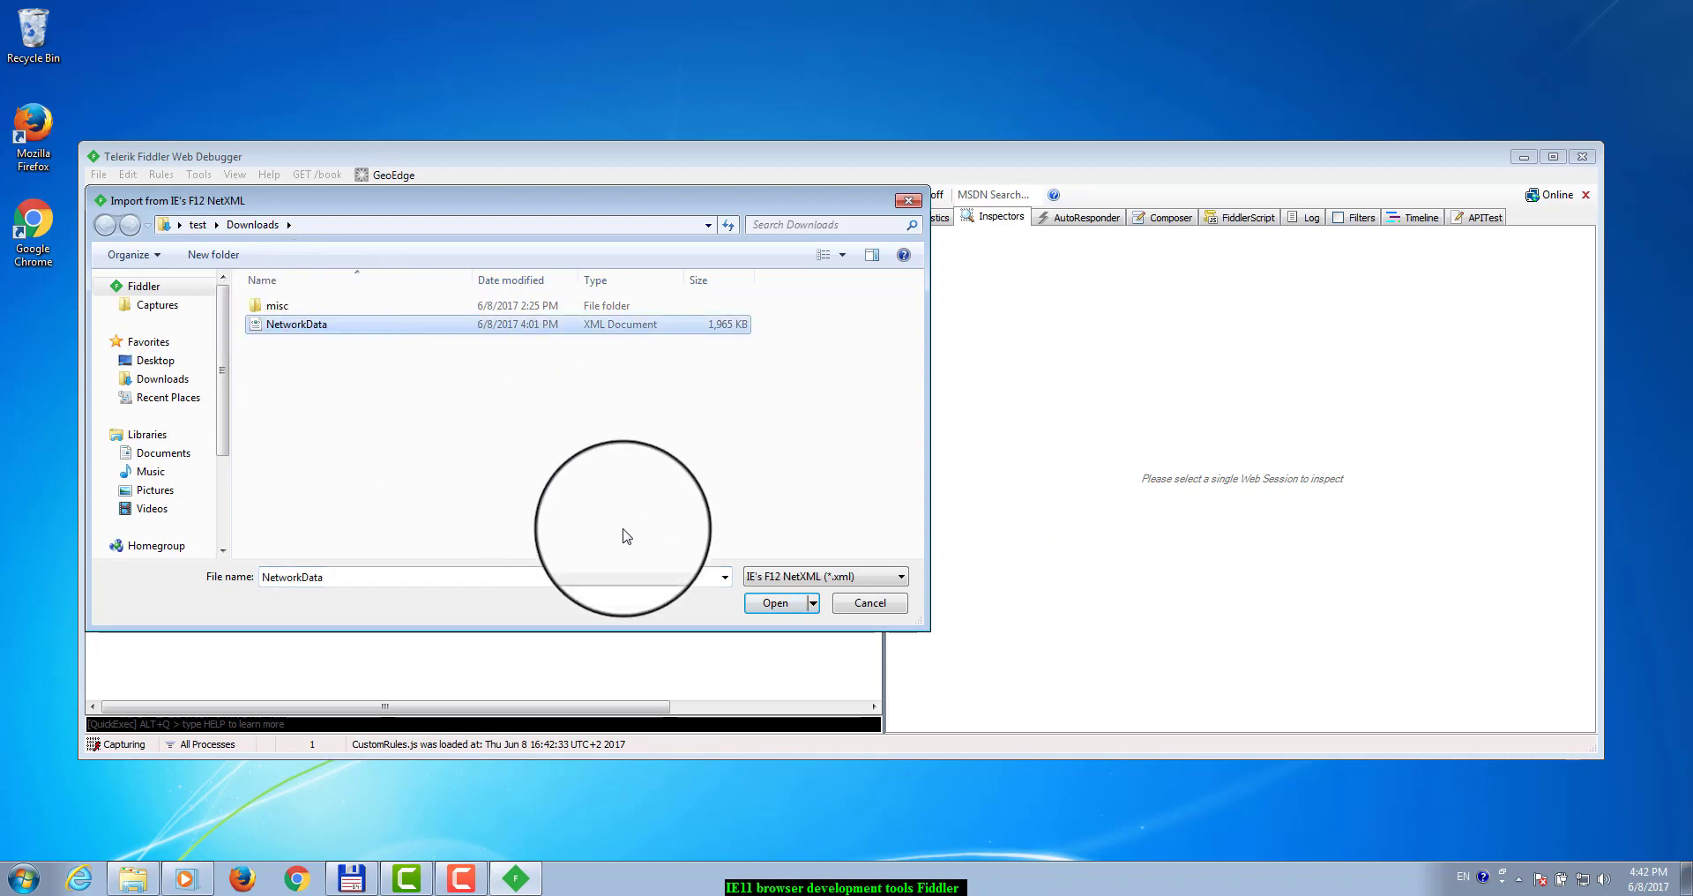
{"action": "left_click", "coordinate": [771, 607]}
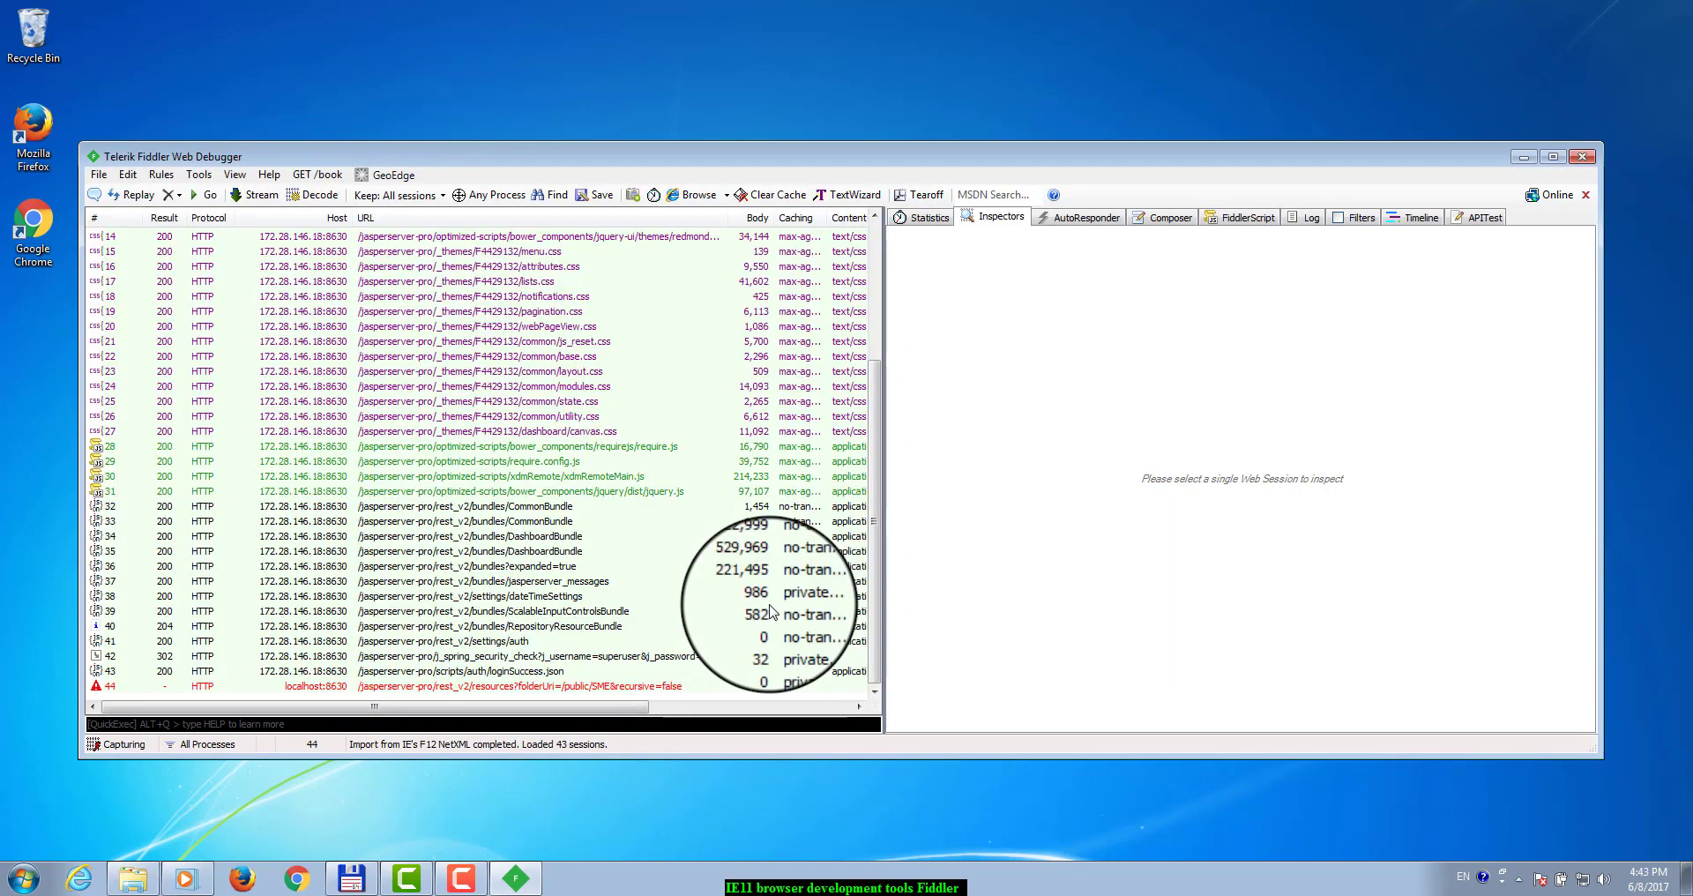